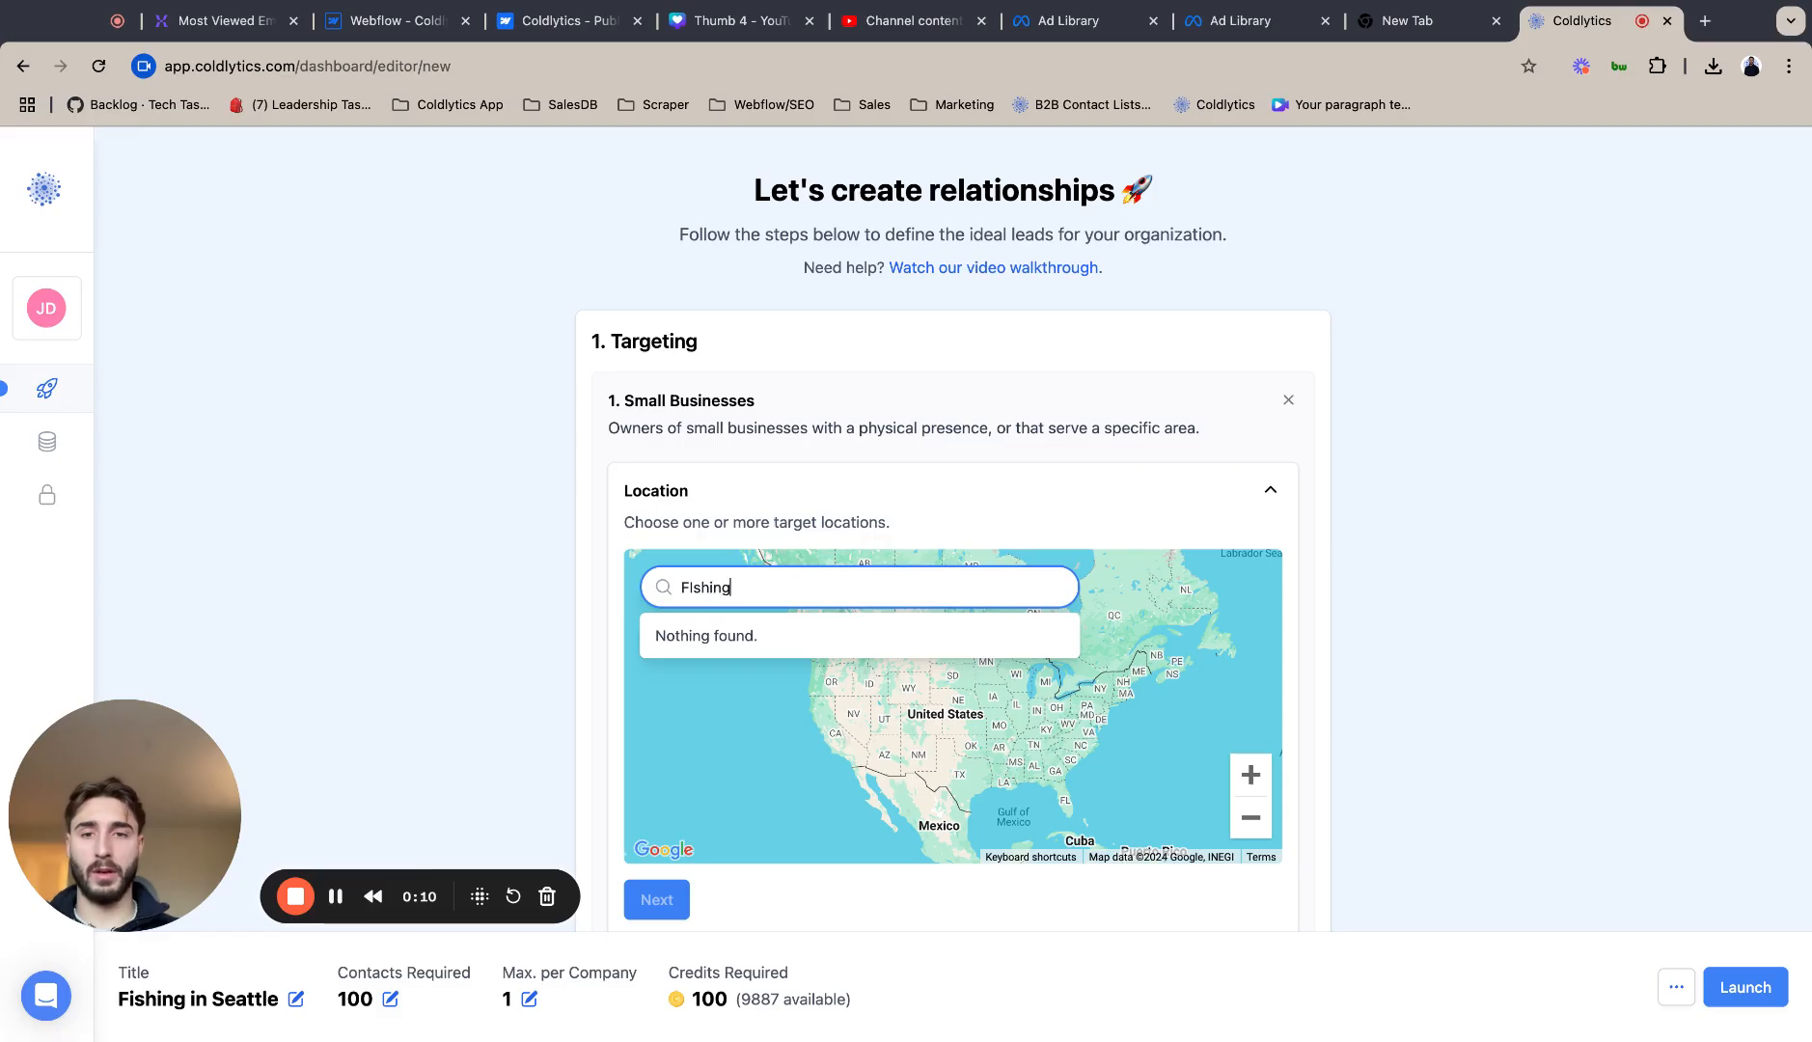
- Replace the mistyped target location with Seattle and select Seattle, WA, USA
{"action": "key", "text": "BackSpace"}
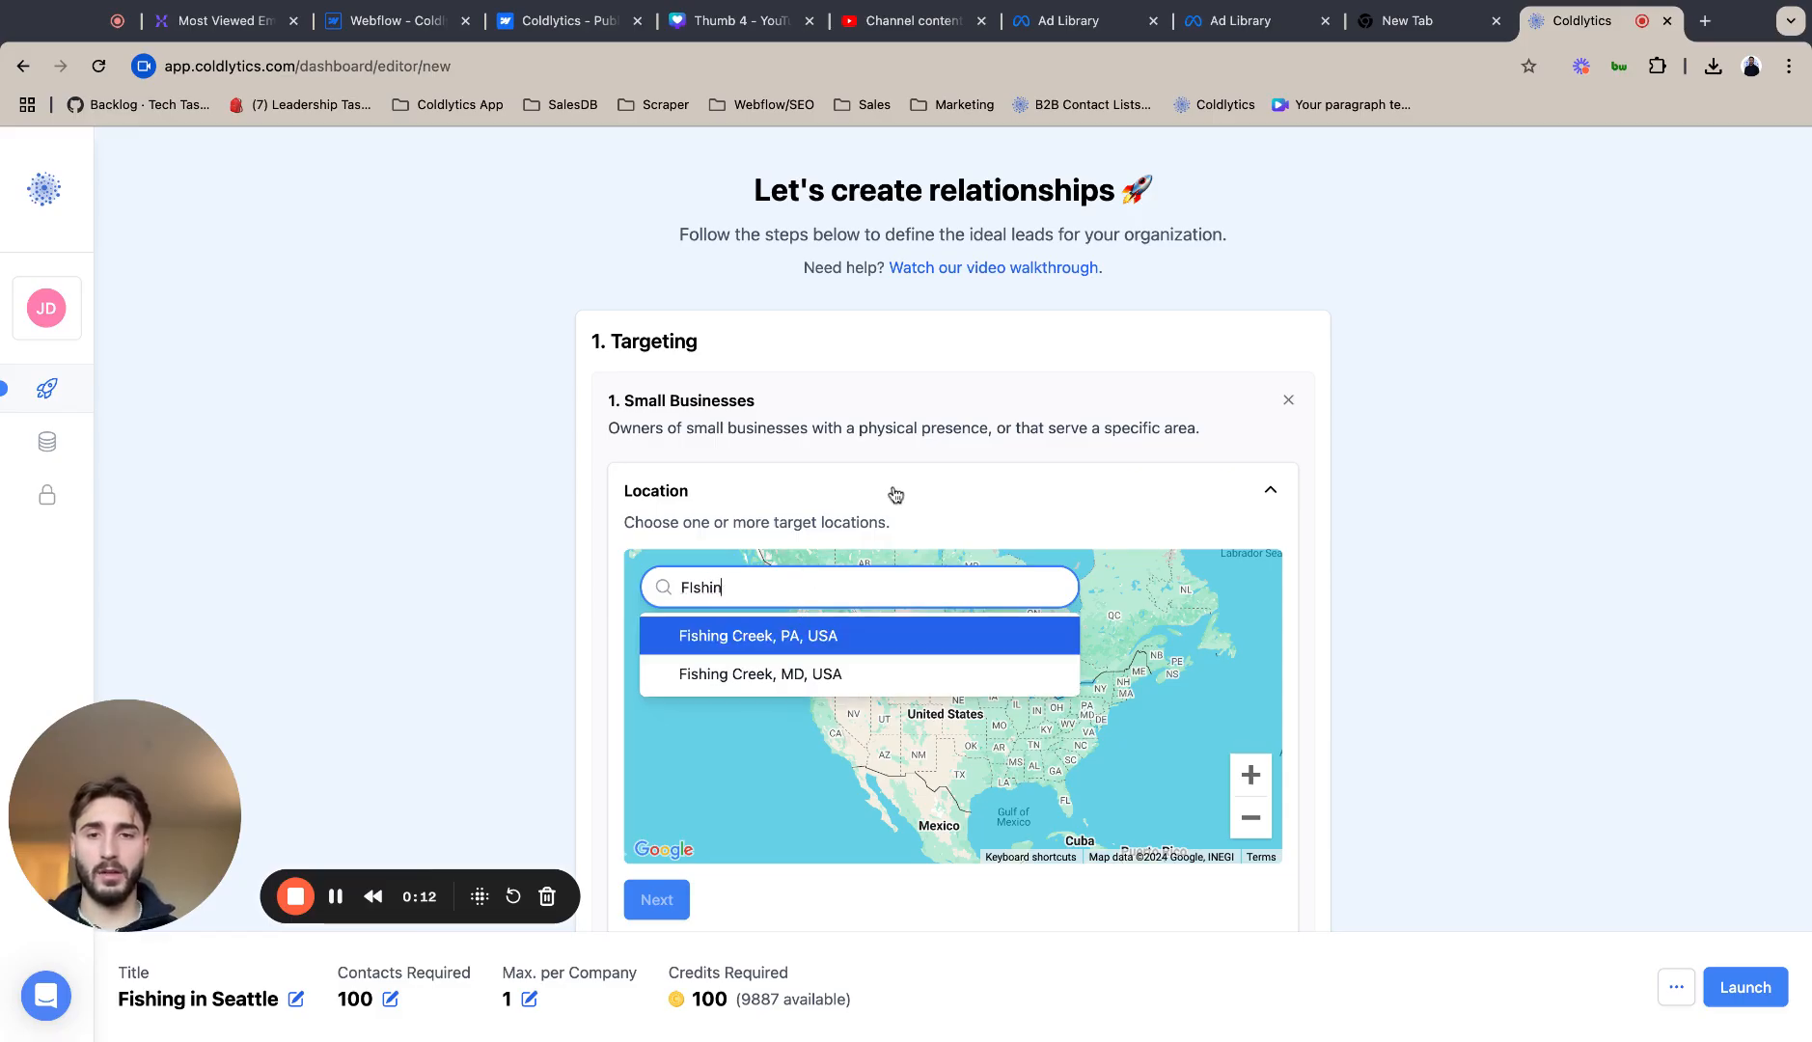
{"action": "key", "text": "BackSpace"}
{"action": "key", "text": "BackSpace"}
{"action": "key", "text": "BackSpace"}
{"action": "type", "text": "Seattle"}
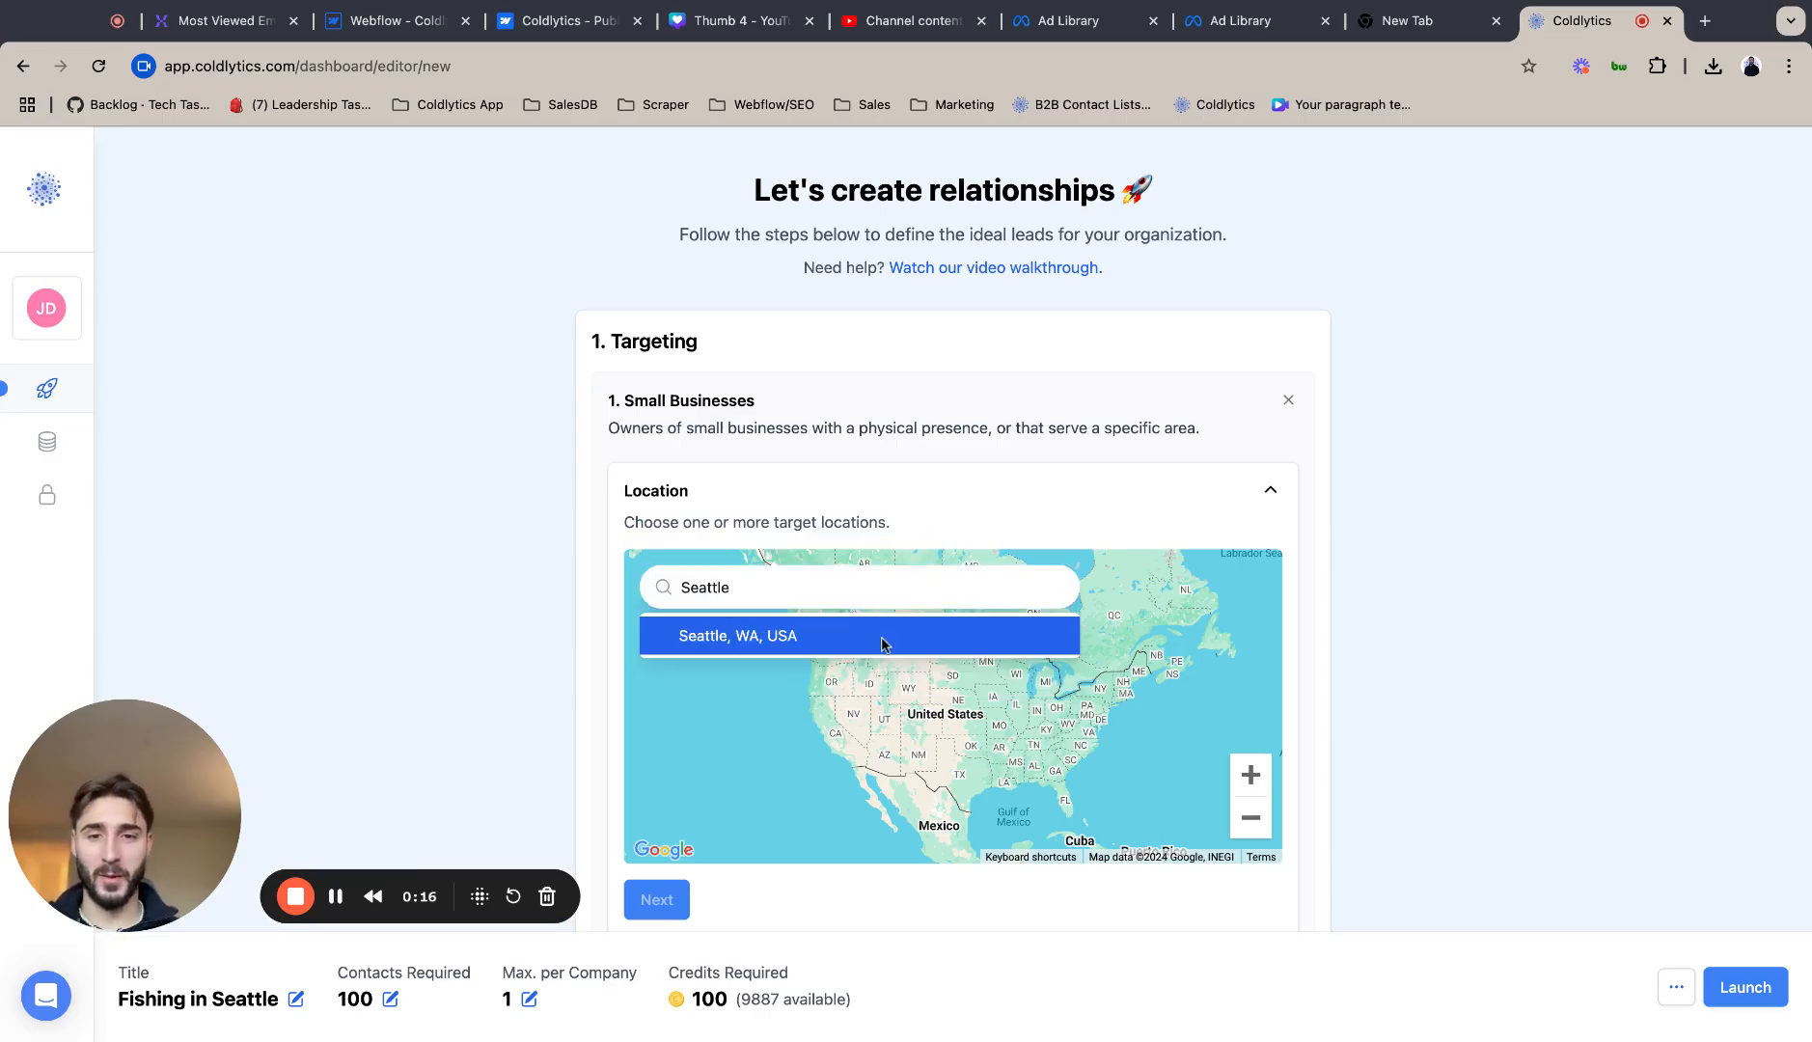
{"action": "key", "text": "Return"}
- Set the Seattle search radius to 25 miles, add it as a target location and continue to the industry section
{"action": "scroll", "coordinate": [1395, 688], "scroll_direction": "down", "scroll_amount": 1}
{"action": "left_click", "coordinate": [1251, 731]}
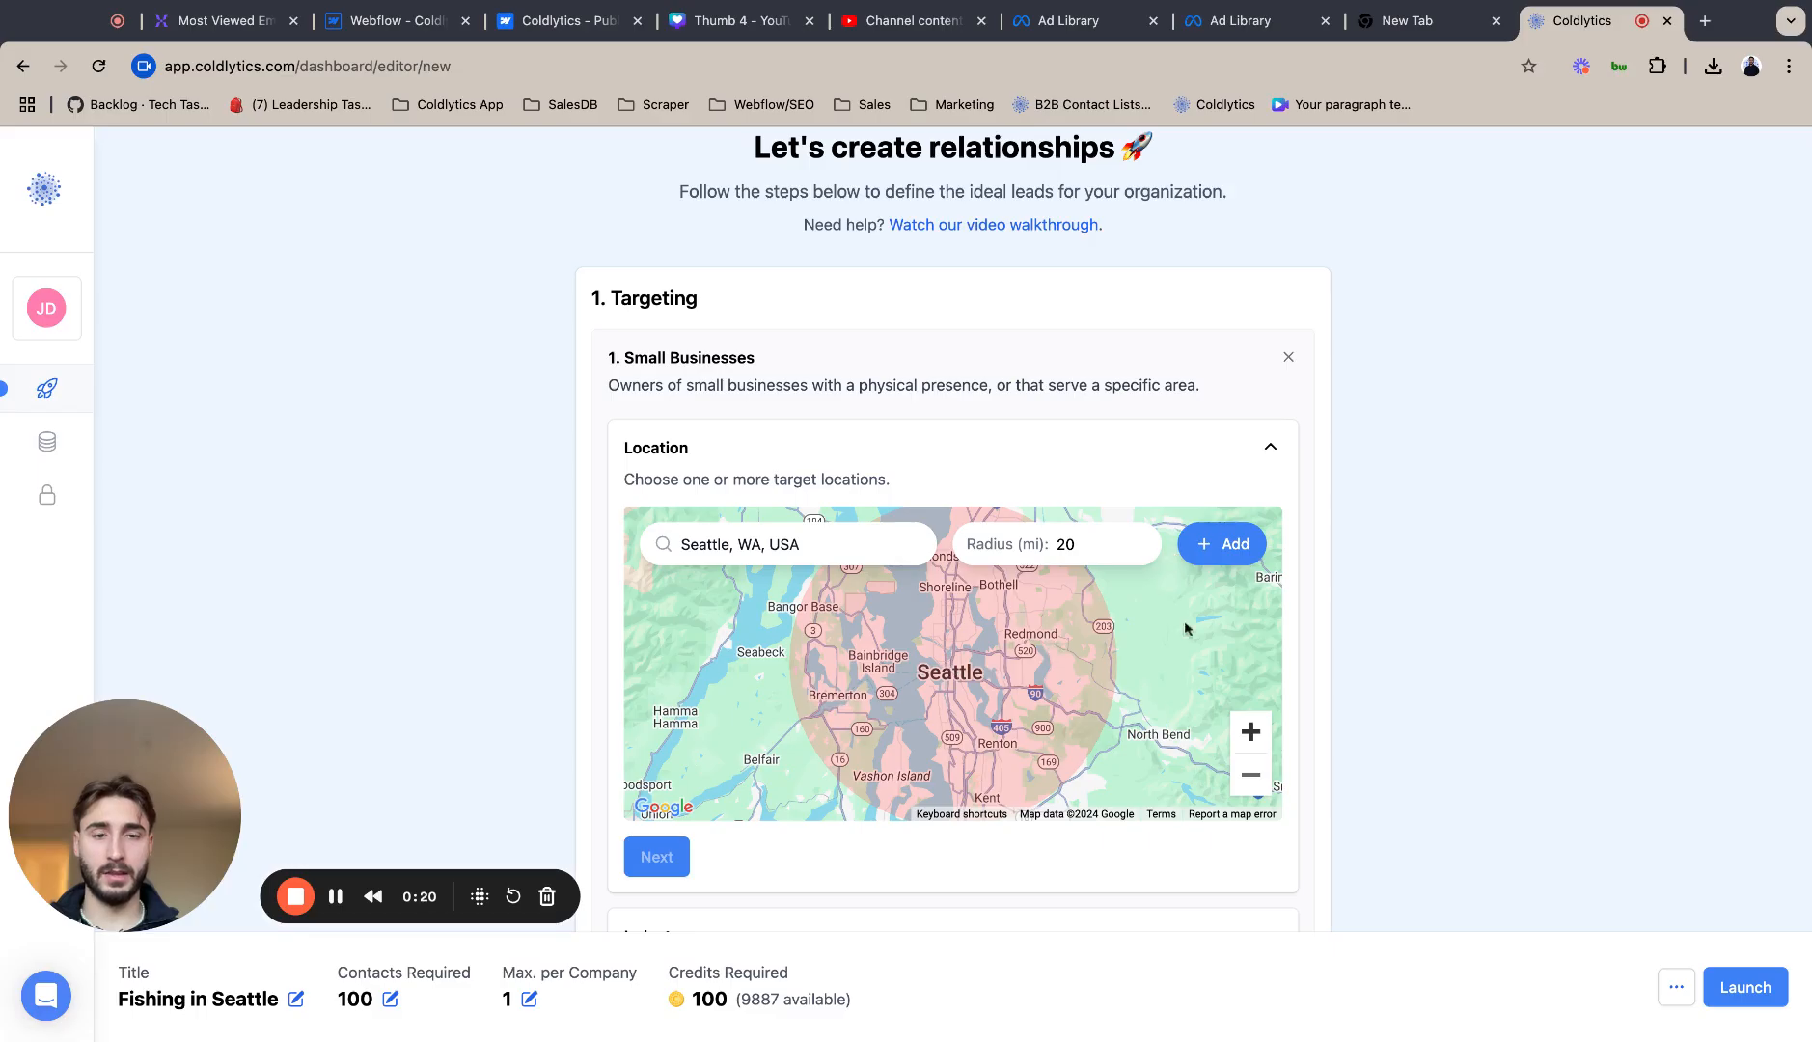
{"action": "left_click", "coordinate": [1250, 774]}
{"action": "left_click", "coordinate": [1139, 539]}
{"action": "left_click", "coordinate": [1138, 540]}
{"action": "left_click", "coordinate": [1138, 540]}
{"action": "left_click", "coordinate": [1139, 539]}
{"action": "left_click", "coordinate": [1138, 539]}
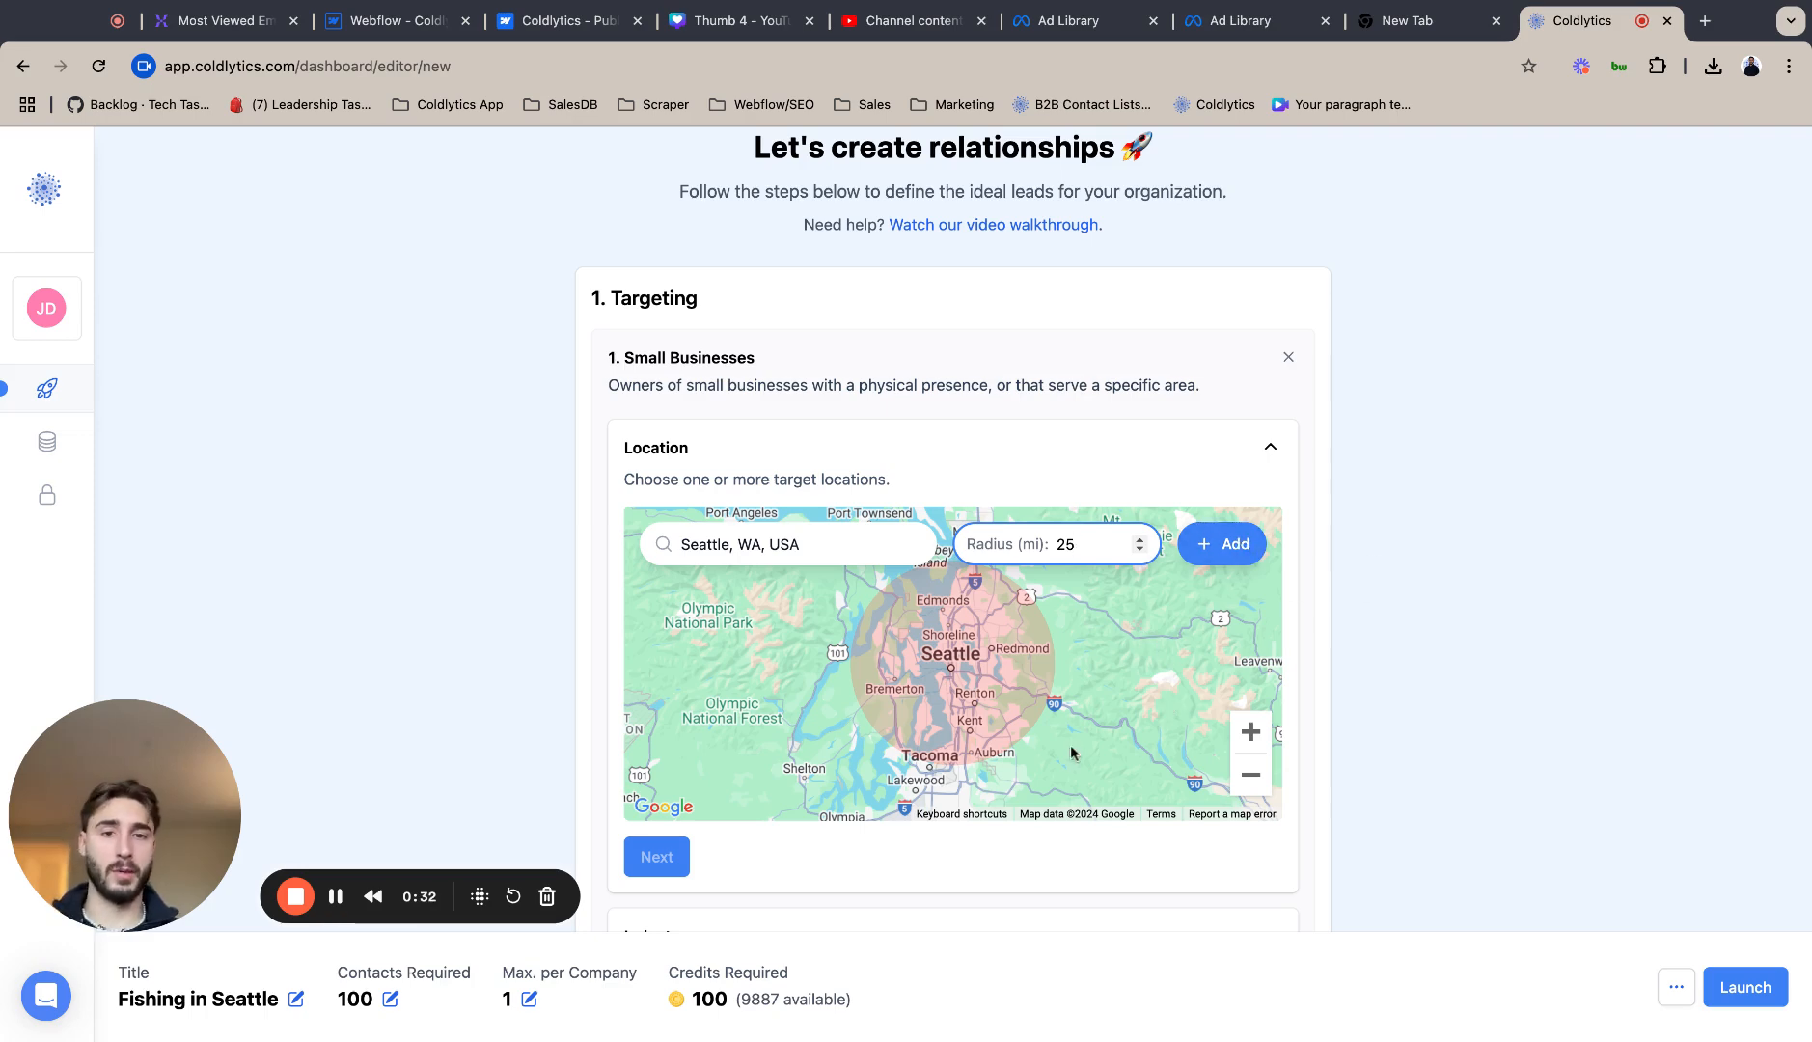
{"action": "left_click", "coordinate": [1225, 544]}
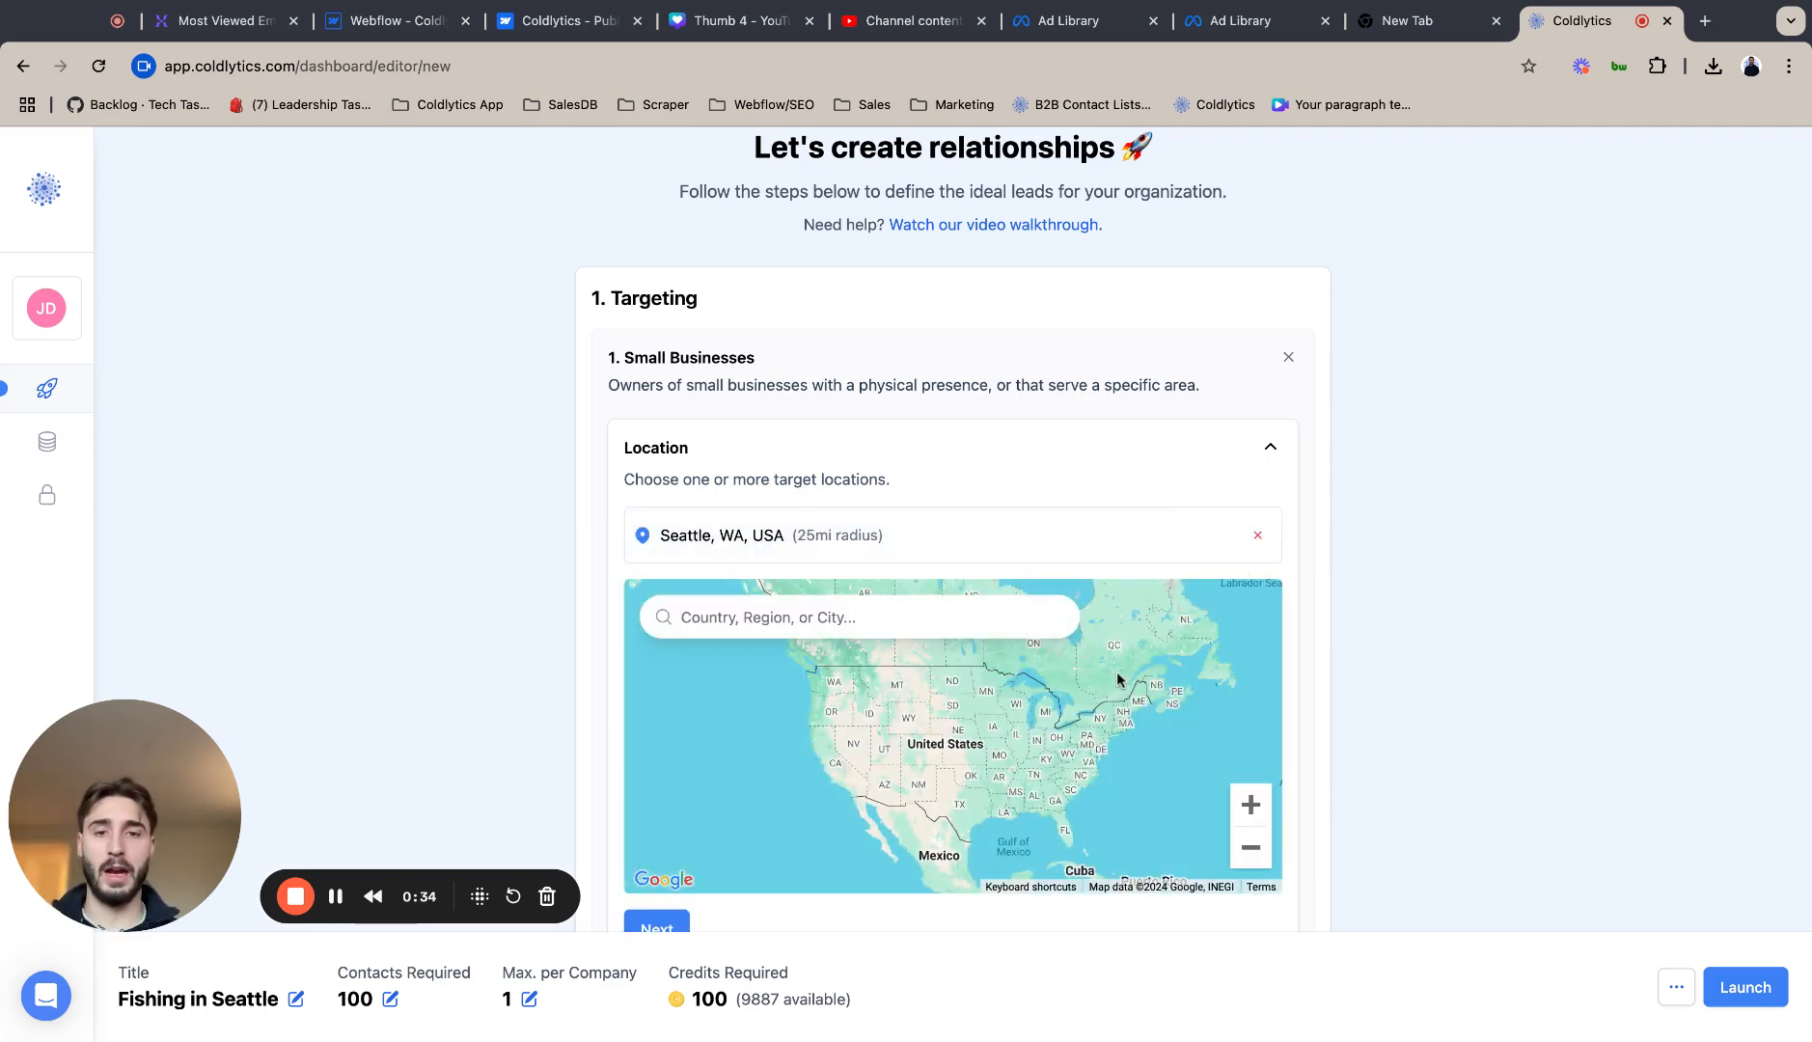
{"action": "scroll", "coordinate": [1130, 660], "scroll_direction": "down", "scroll_amount": 3}
{"action": "left_click", "coordinate": [653, 631]}
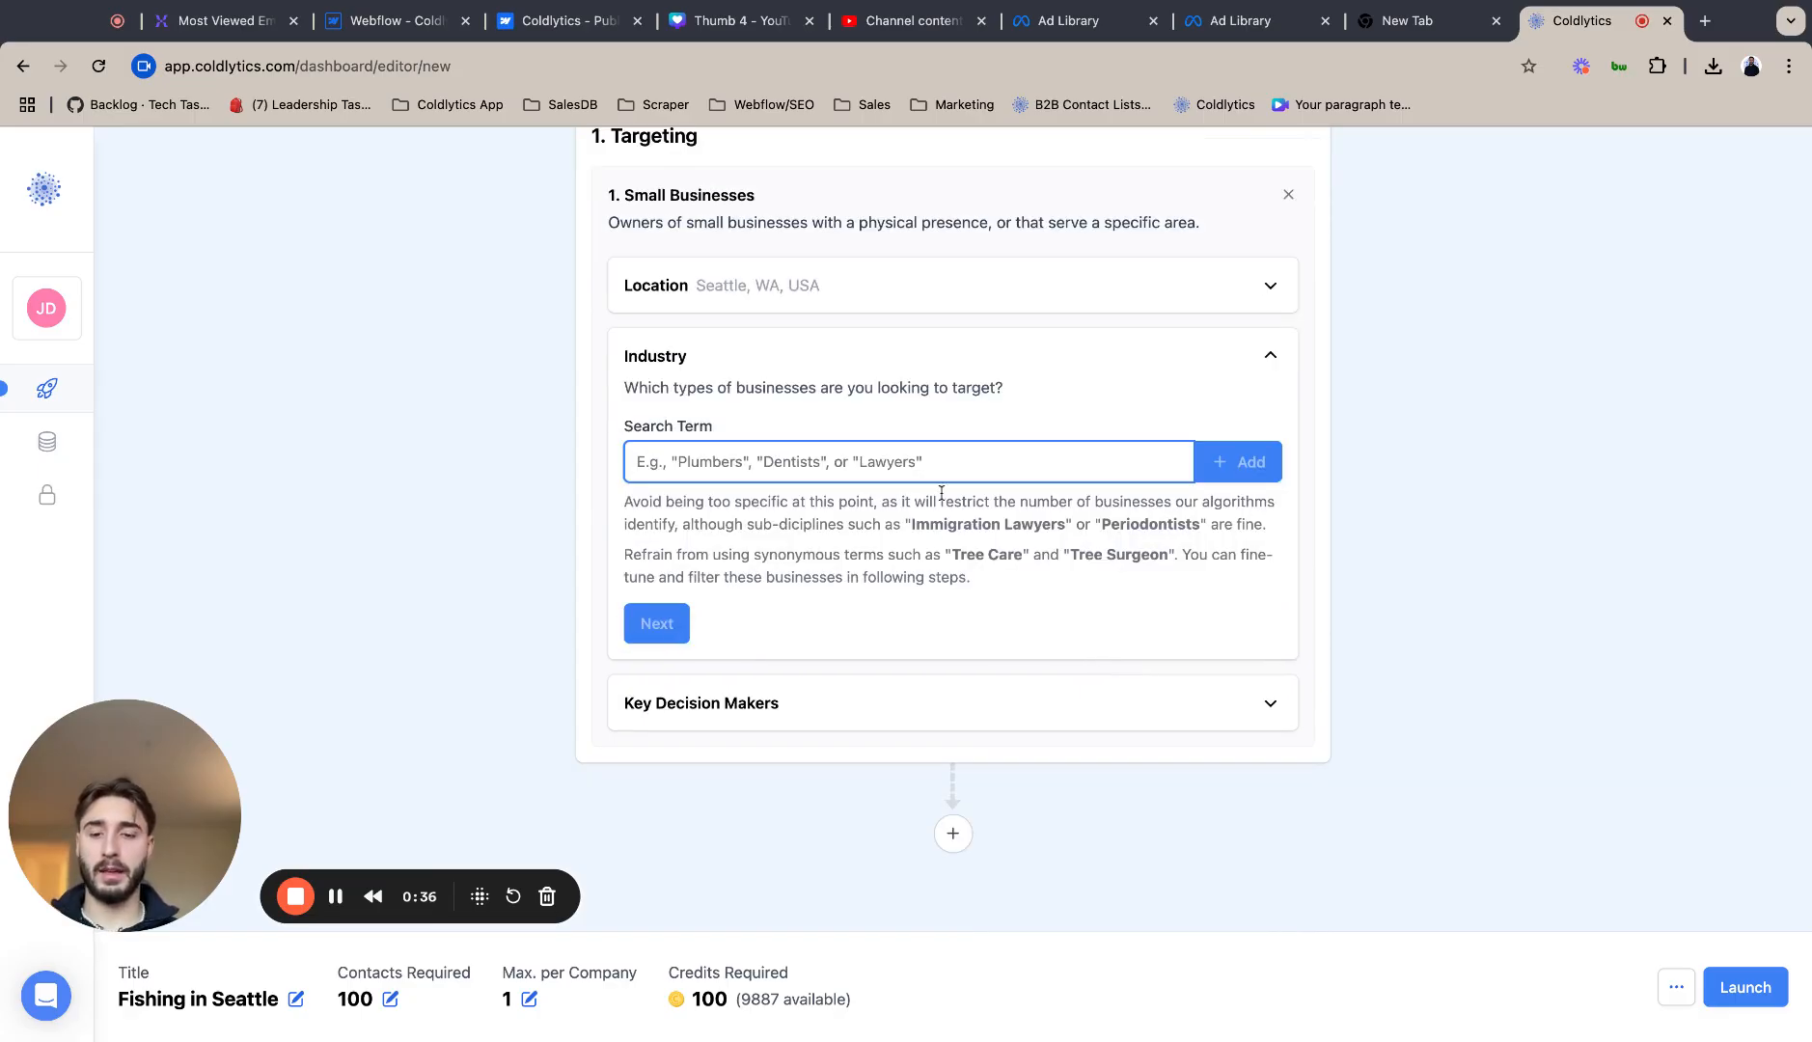
- Add "Fishing" as the industry search term and continue to the key decision makers
{"action": "type", "text": "Fishing"}
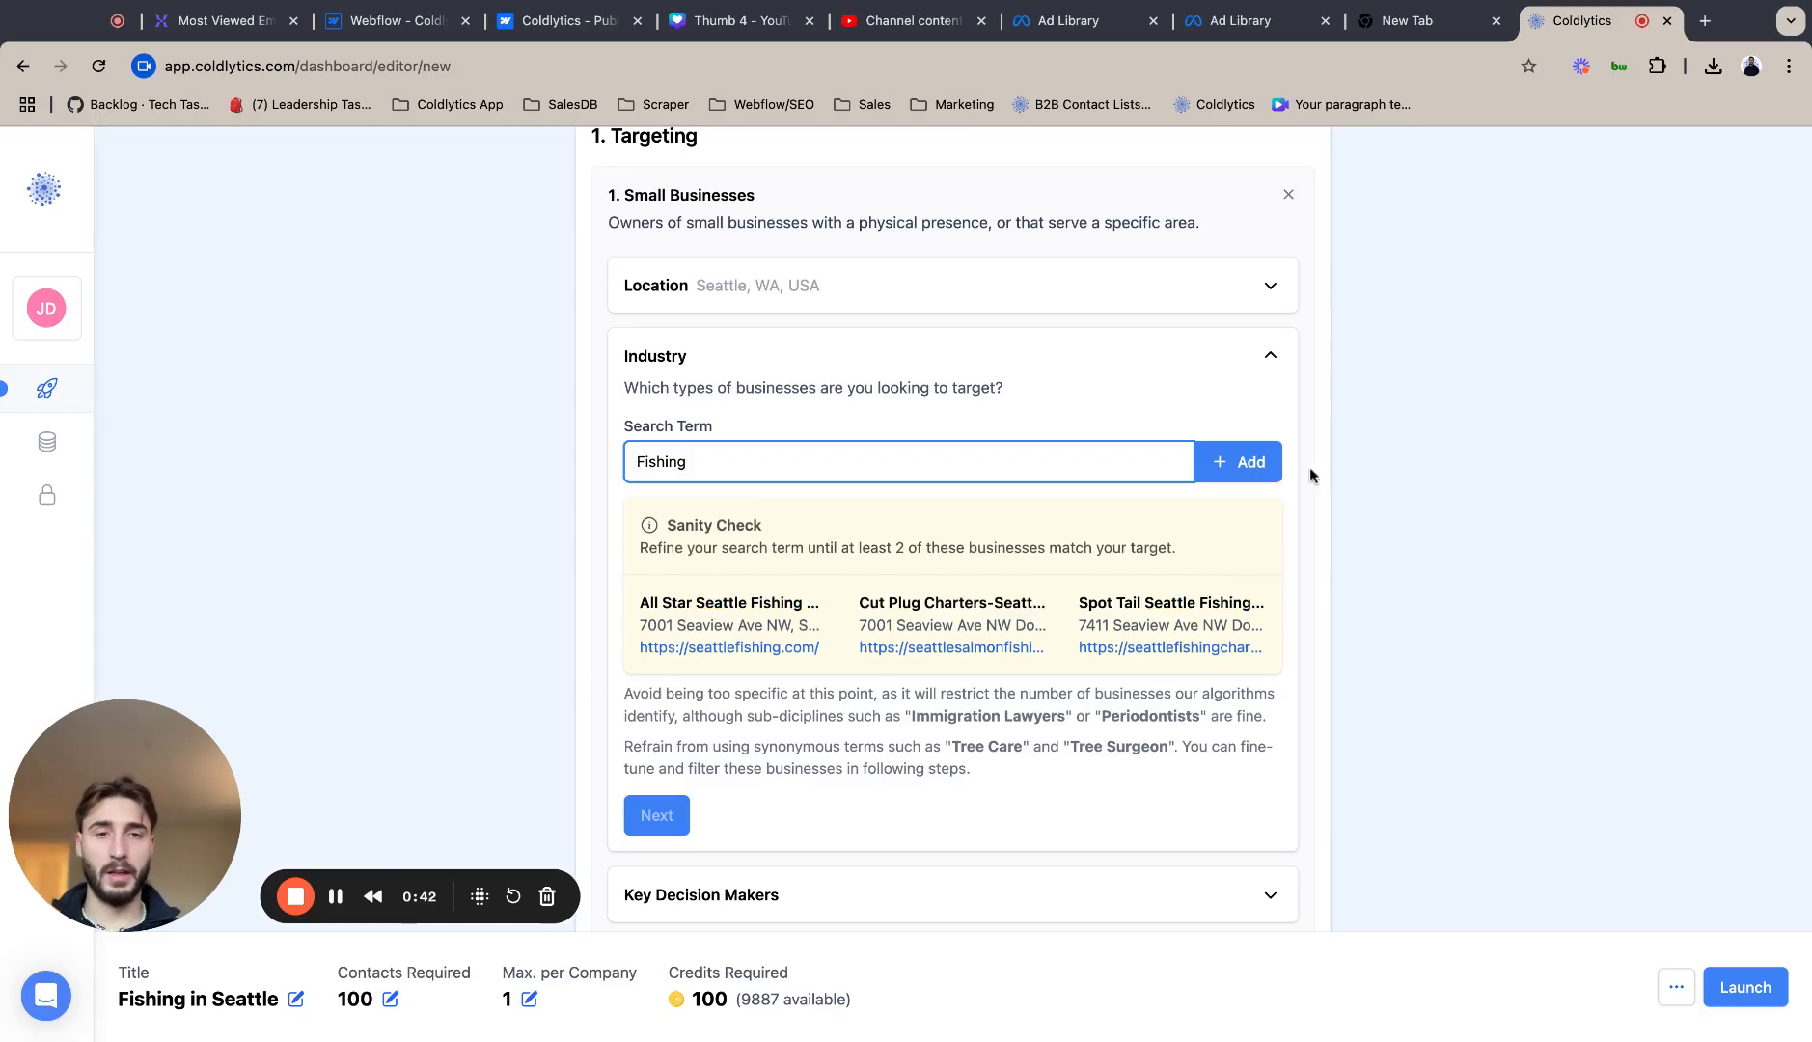
{"action": "left_click", "coordinate": [1239, 463]}
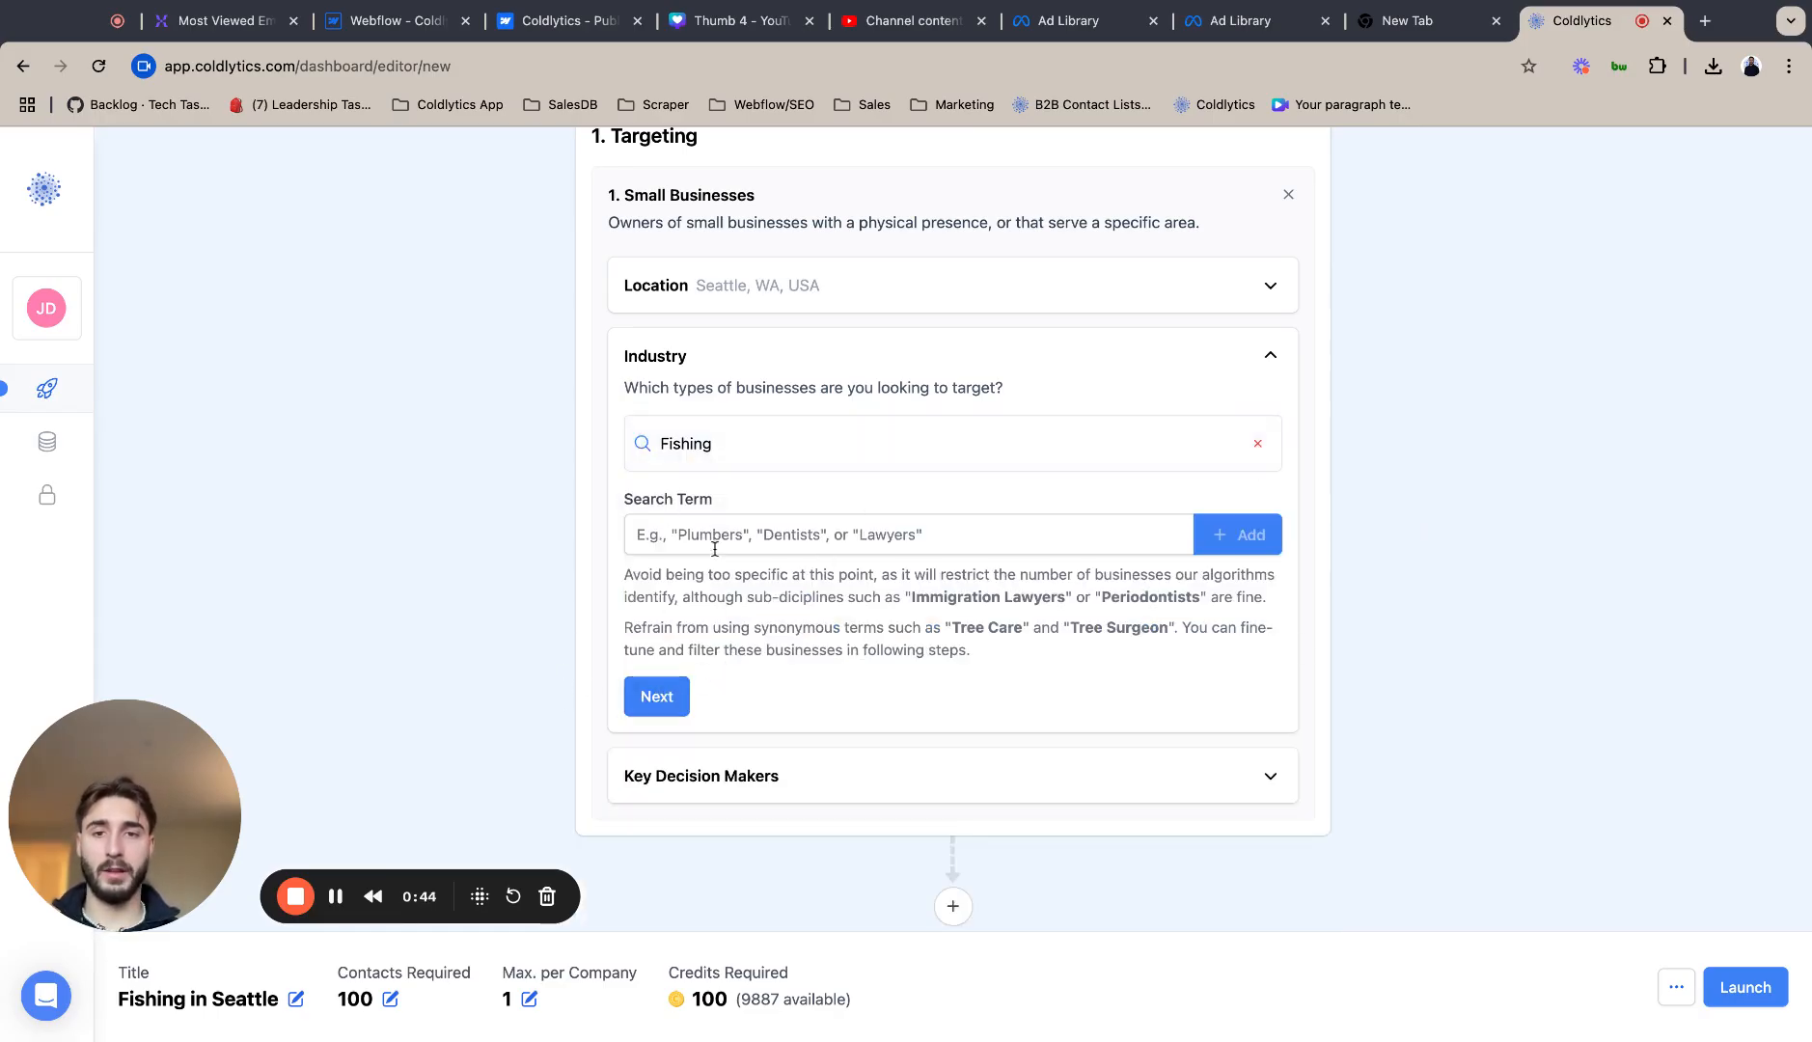
{"action": "left_click", "coordinate": [657, 696]}
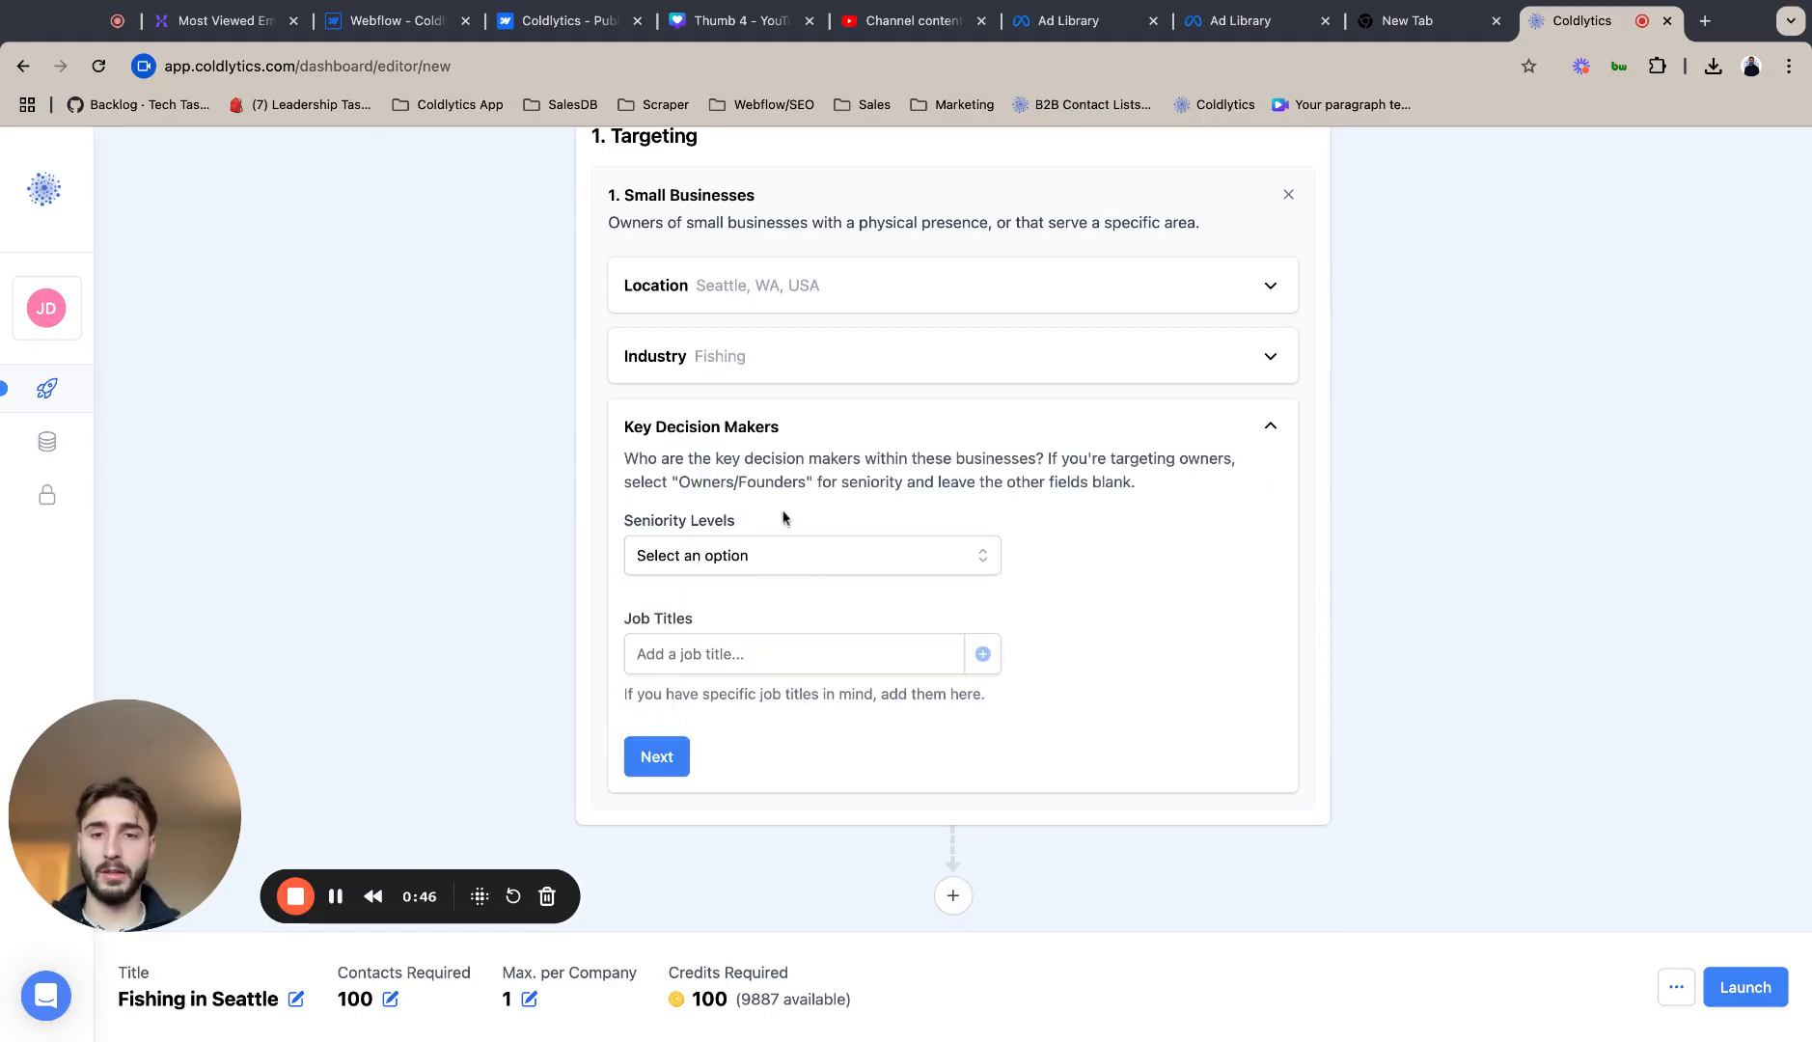
- Choose Owners/Founders and Directors & Executives as the decision makers' seniority levels and complete the targeting section
{"action": "left_click", "coordinate": [797, 555]}
{"action": "left_click", "coordinate": [733, 603]}
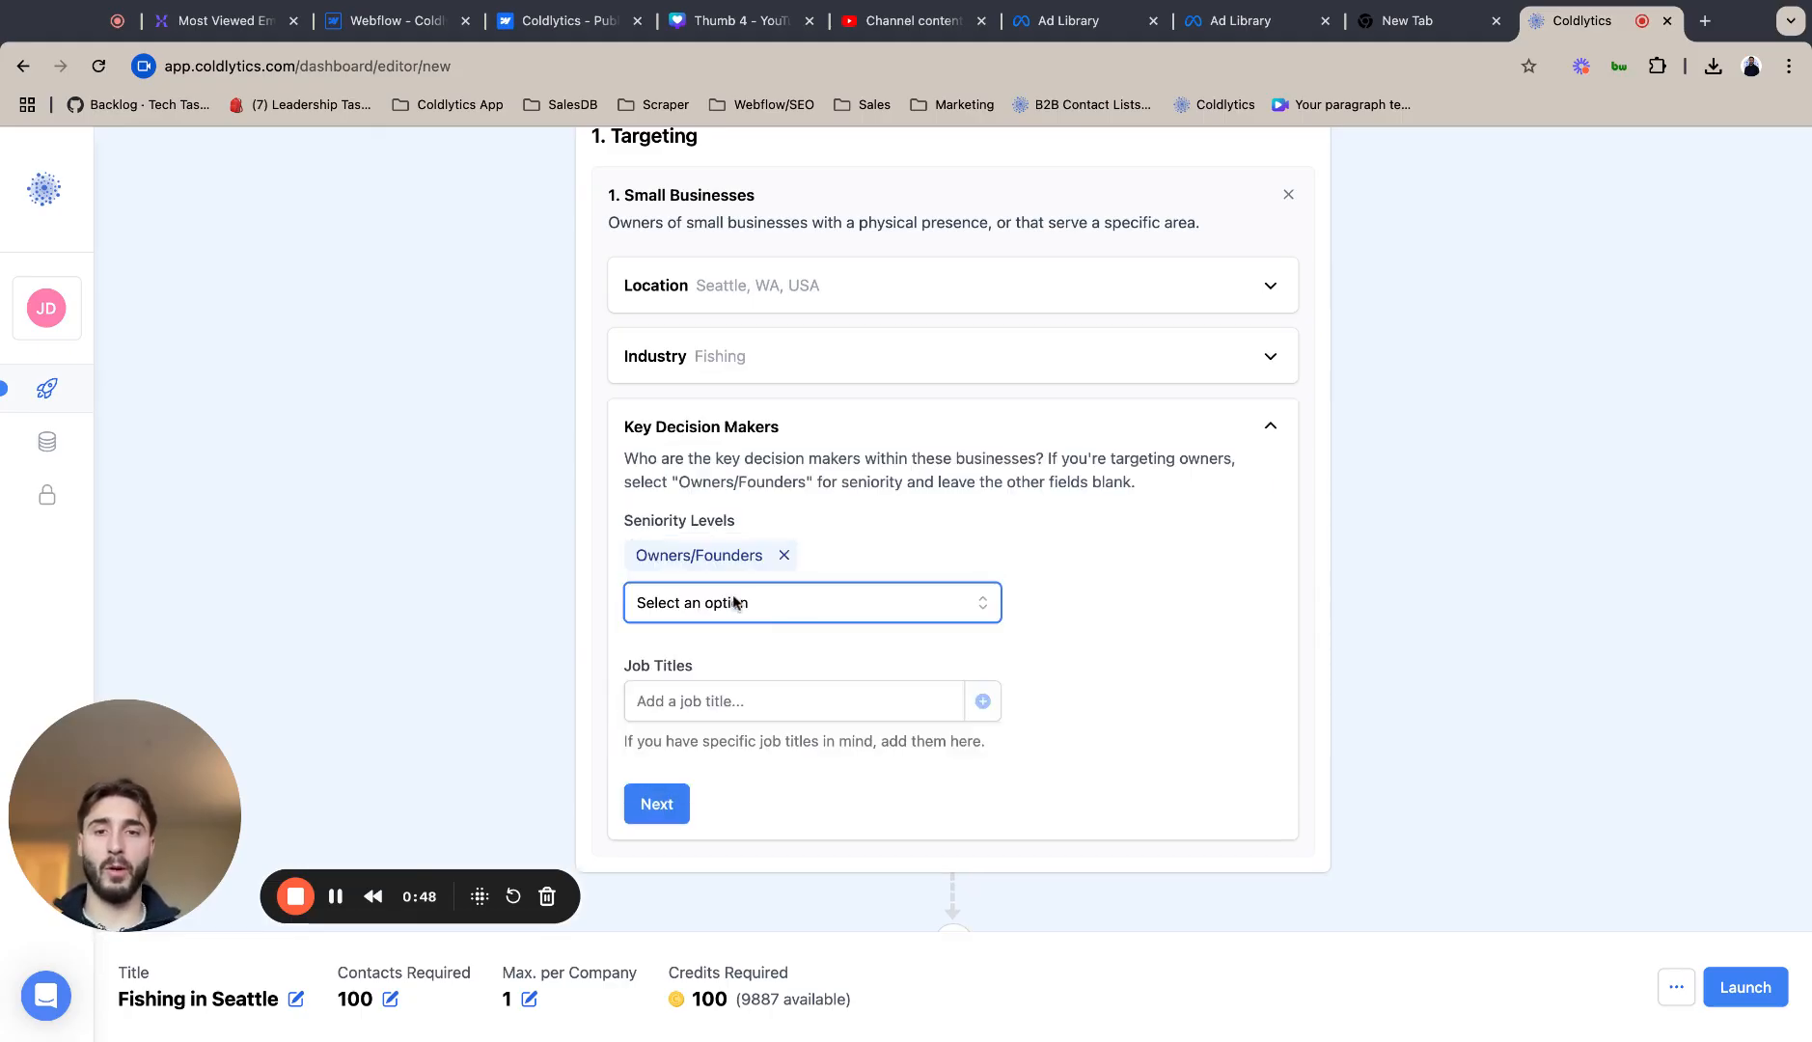
{"action": "left_click", "coordinate": [733, 603]}
{"action": "left_click", "coordinate": [739, 643]}
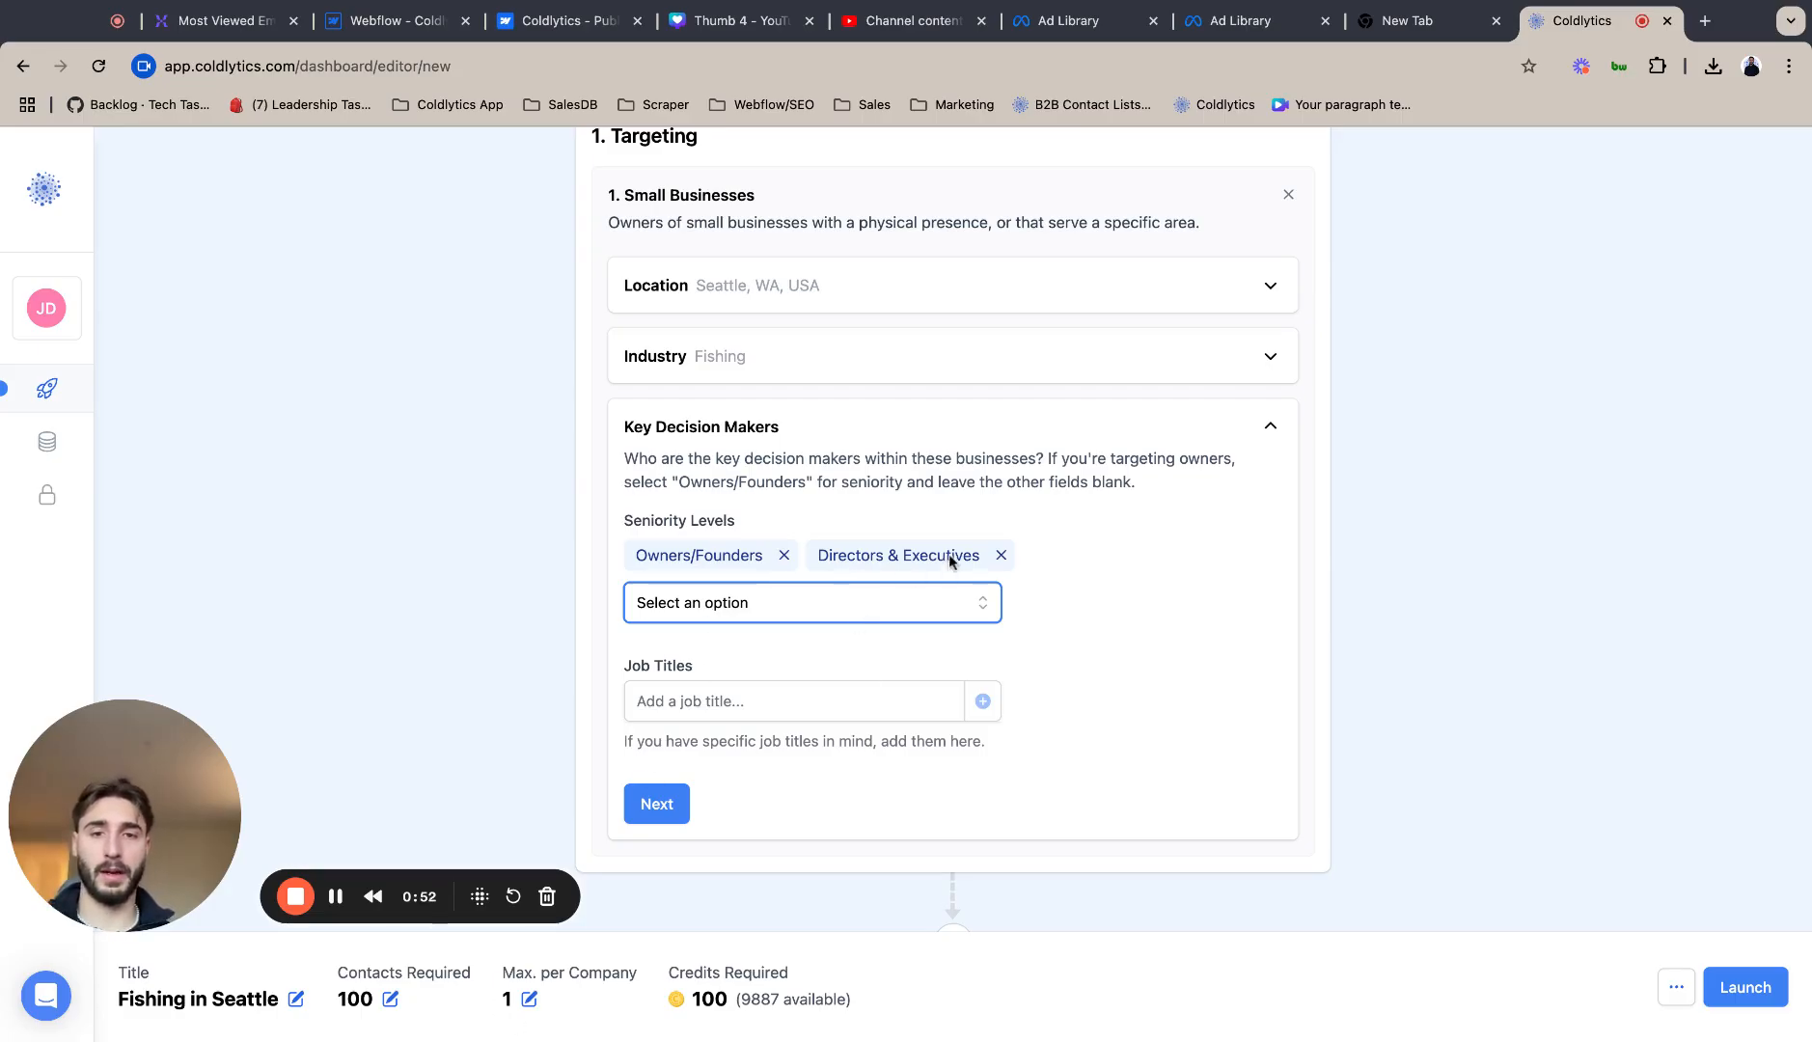
{"action": "left_click", "coordinate": [656, 806]}
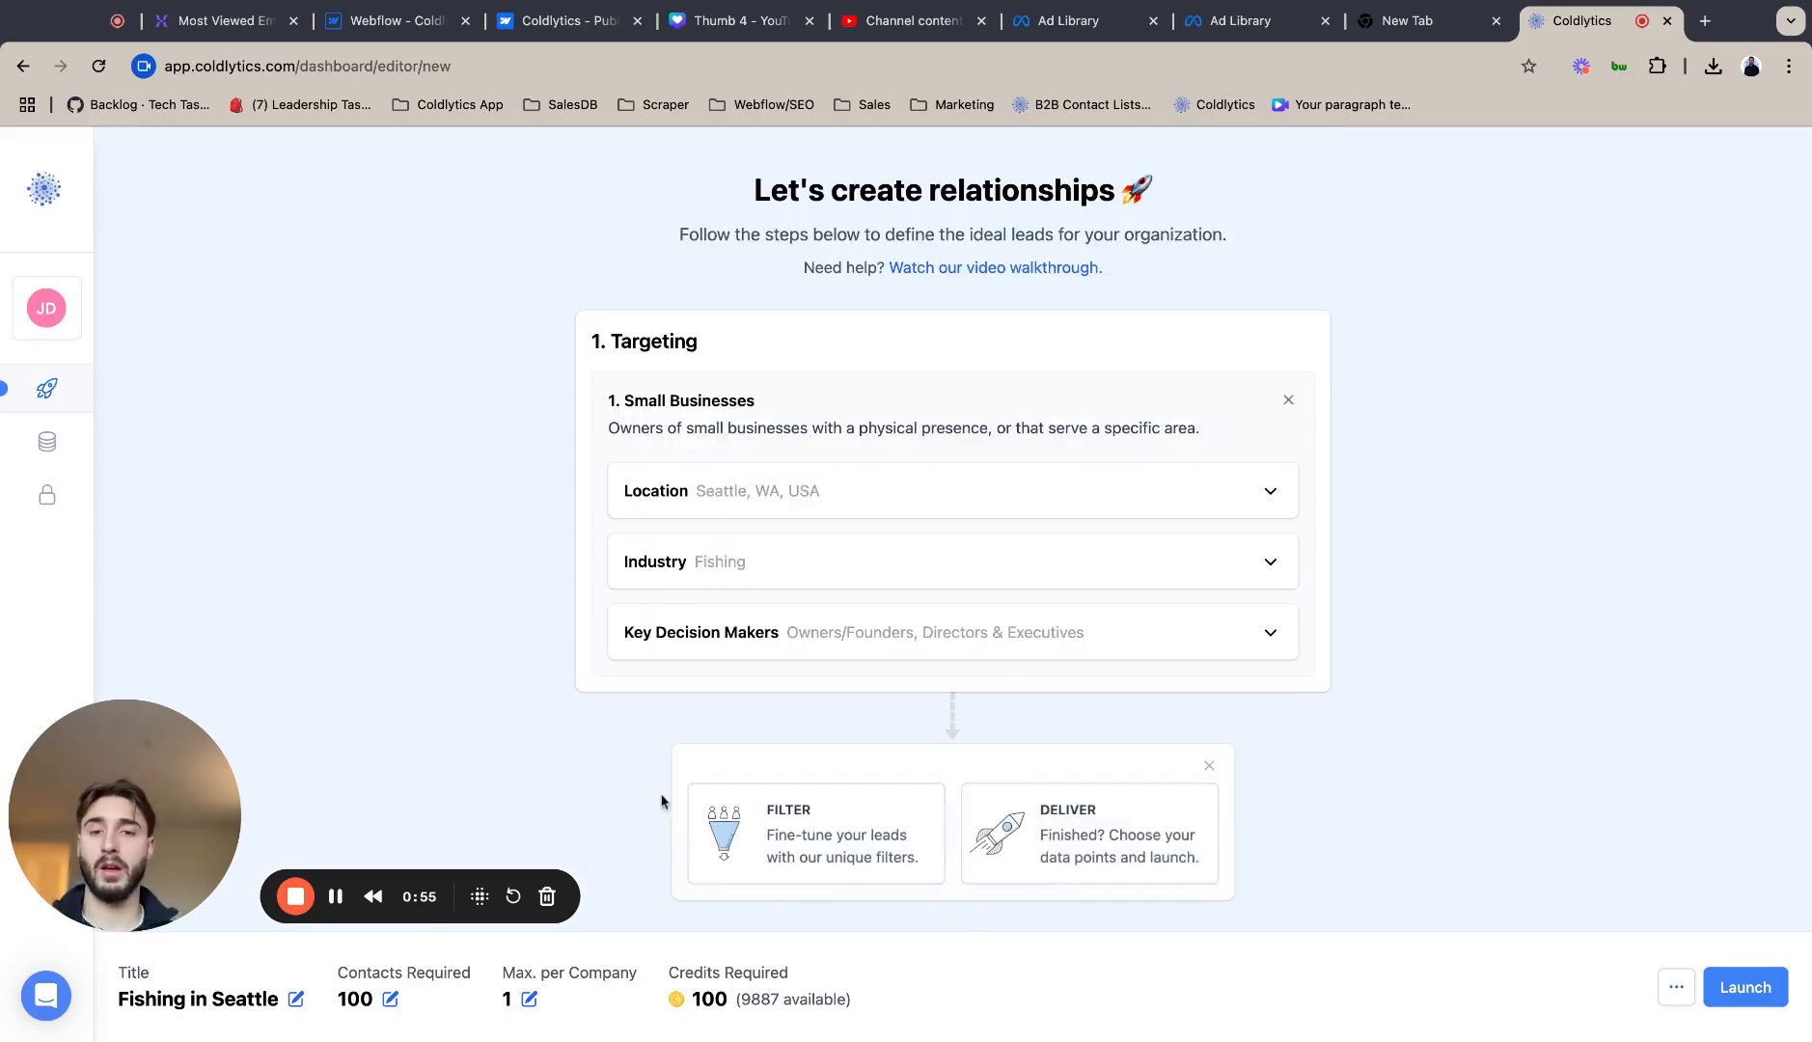
- Add a Google review count and score filter from the firmographics filters
{"action": "left_click", "coordinate": [784, 827]}
{"action": "left_click", "coordinate": [762, 519]}
{"action": "scroll", "coordinate": [779, 651], "scroll_direction": "down", "scroll_amount": 2}
{"action": "scroll", "coordinate": [780, 646], "scroll_direction": "up", "scroll_amount": 1}
{"action": "scroll", "coordinate": [777, 637], "scroll_direction": "down", "scroll_amount": 3}
{"action": "left_click", "coordinate": [778, 619]}
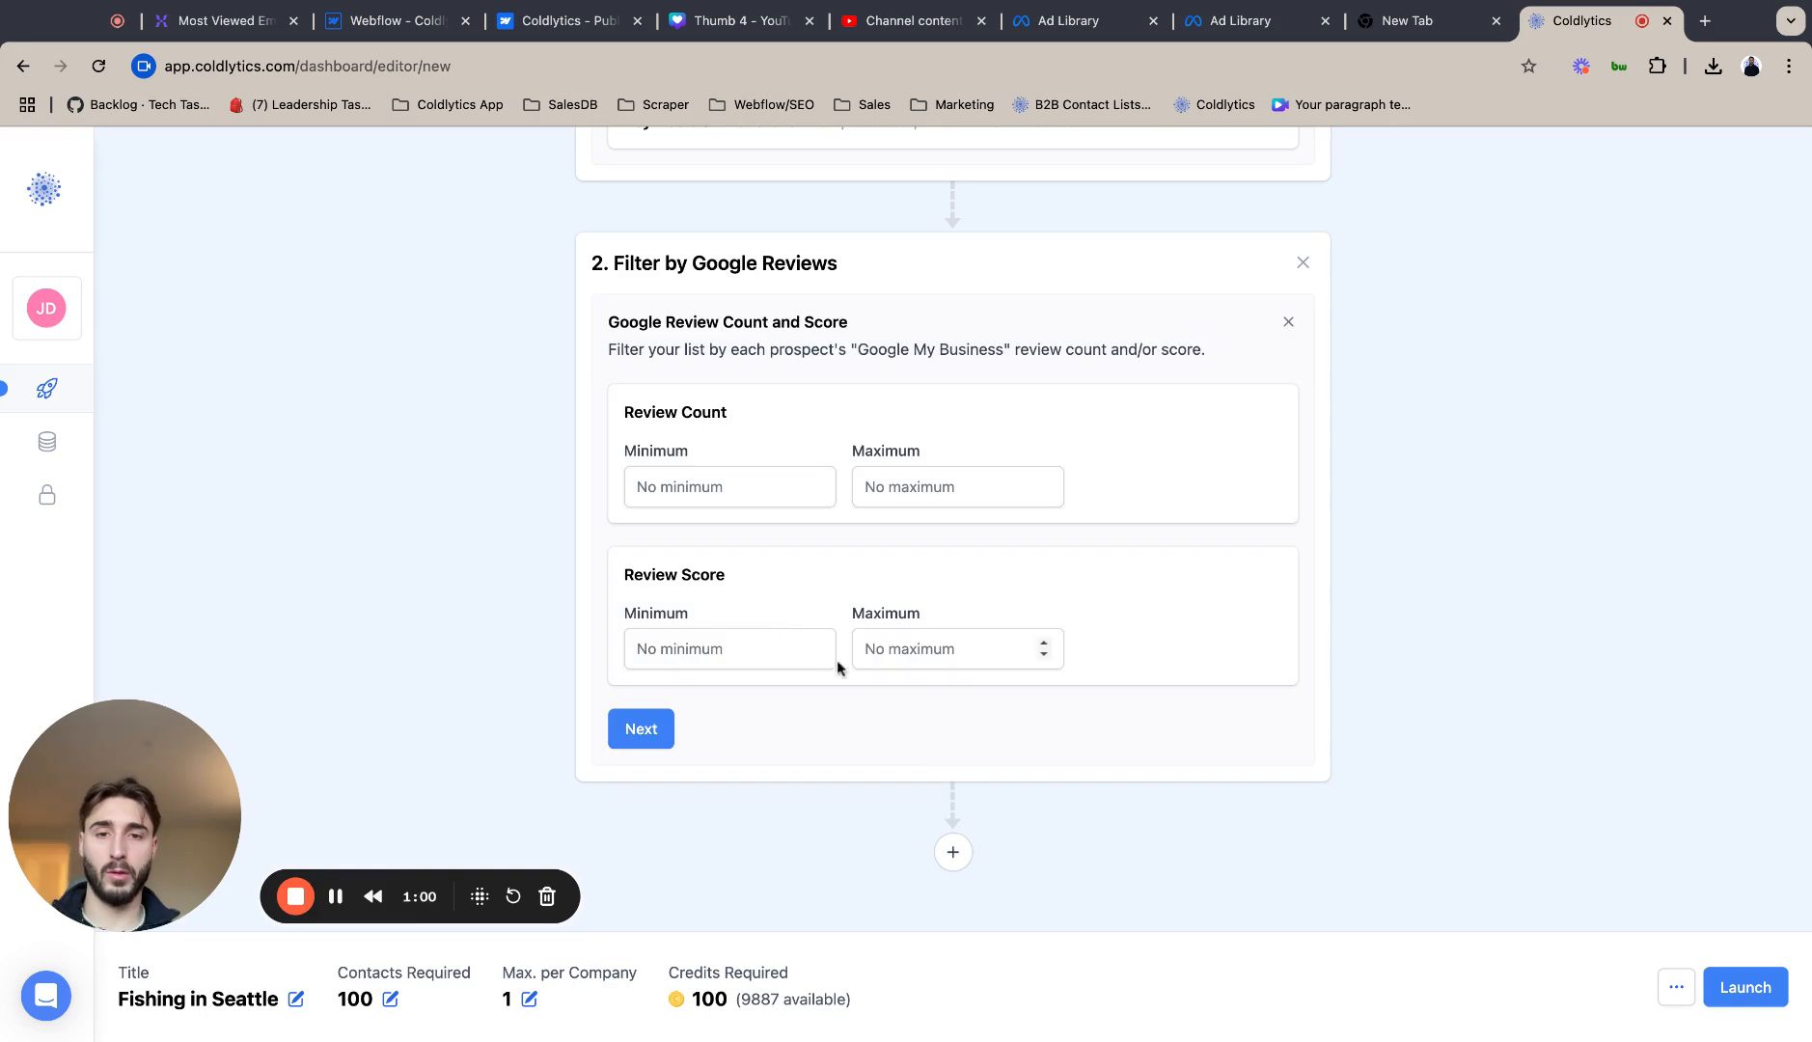
- Set the Google review score range to a minimum of 3 and a maximum of 5, and save the filter
{"action": "left_click", "coordinate": [738, 657]}
{"action": "type", "text": "3"}
{"action": "left_click", "coordinate": [933, 646]}
{"action": "type", "text": "5"}
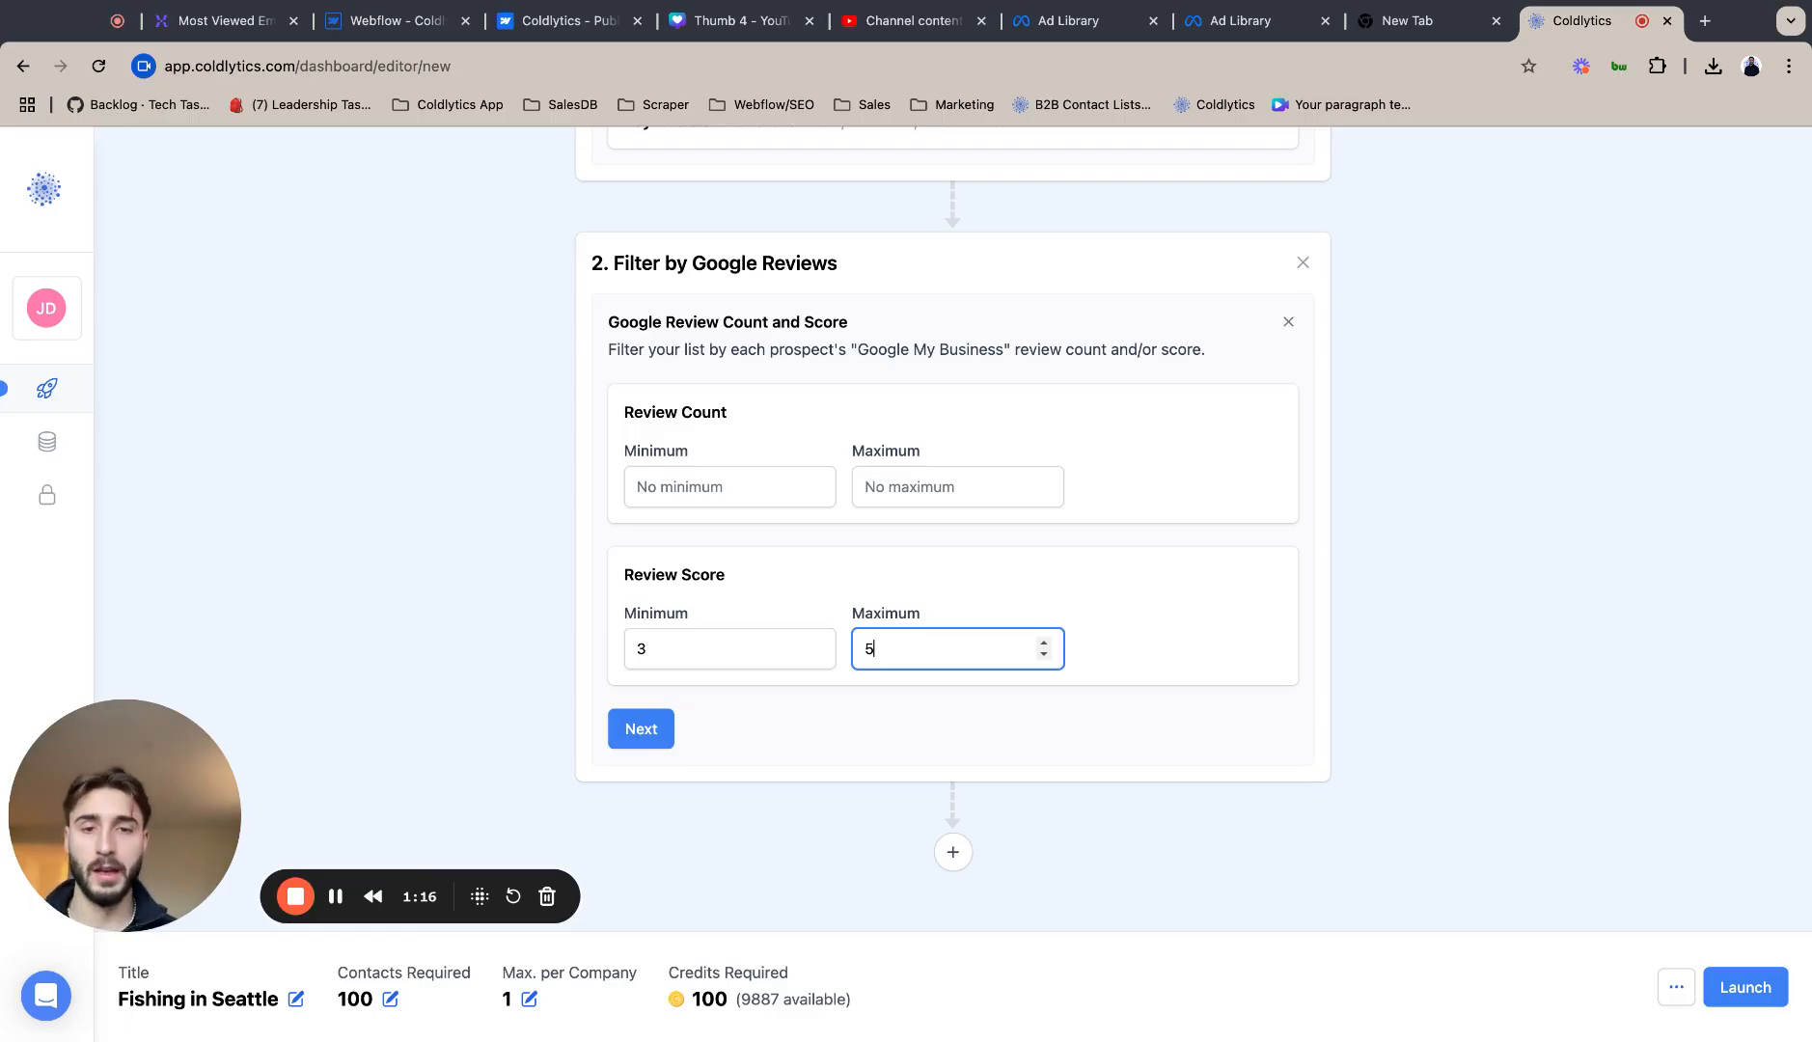
{"action": "left_click", "coordinate": [637, 731]}
- Add a Google Maps Search Position filter from the firmographics filters as the third stage
{"action": "left_click", "coordinate": [817, 806]}
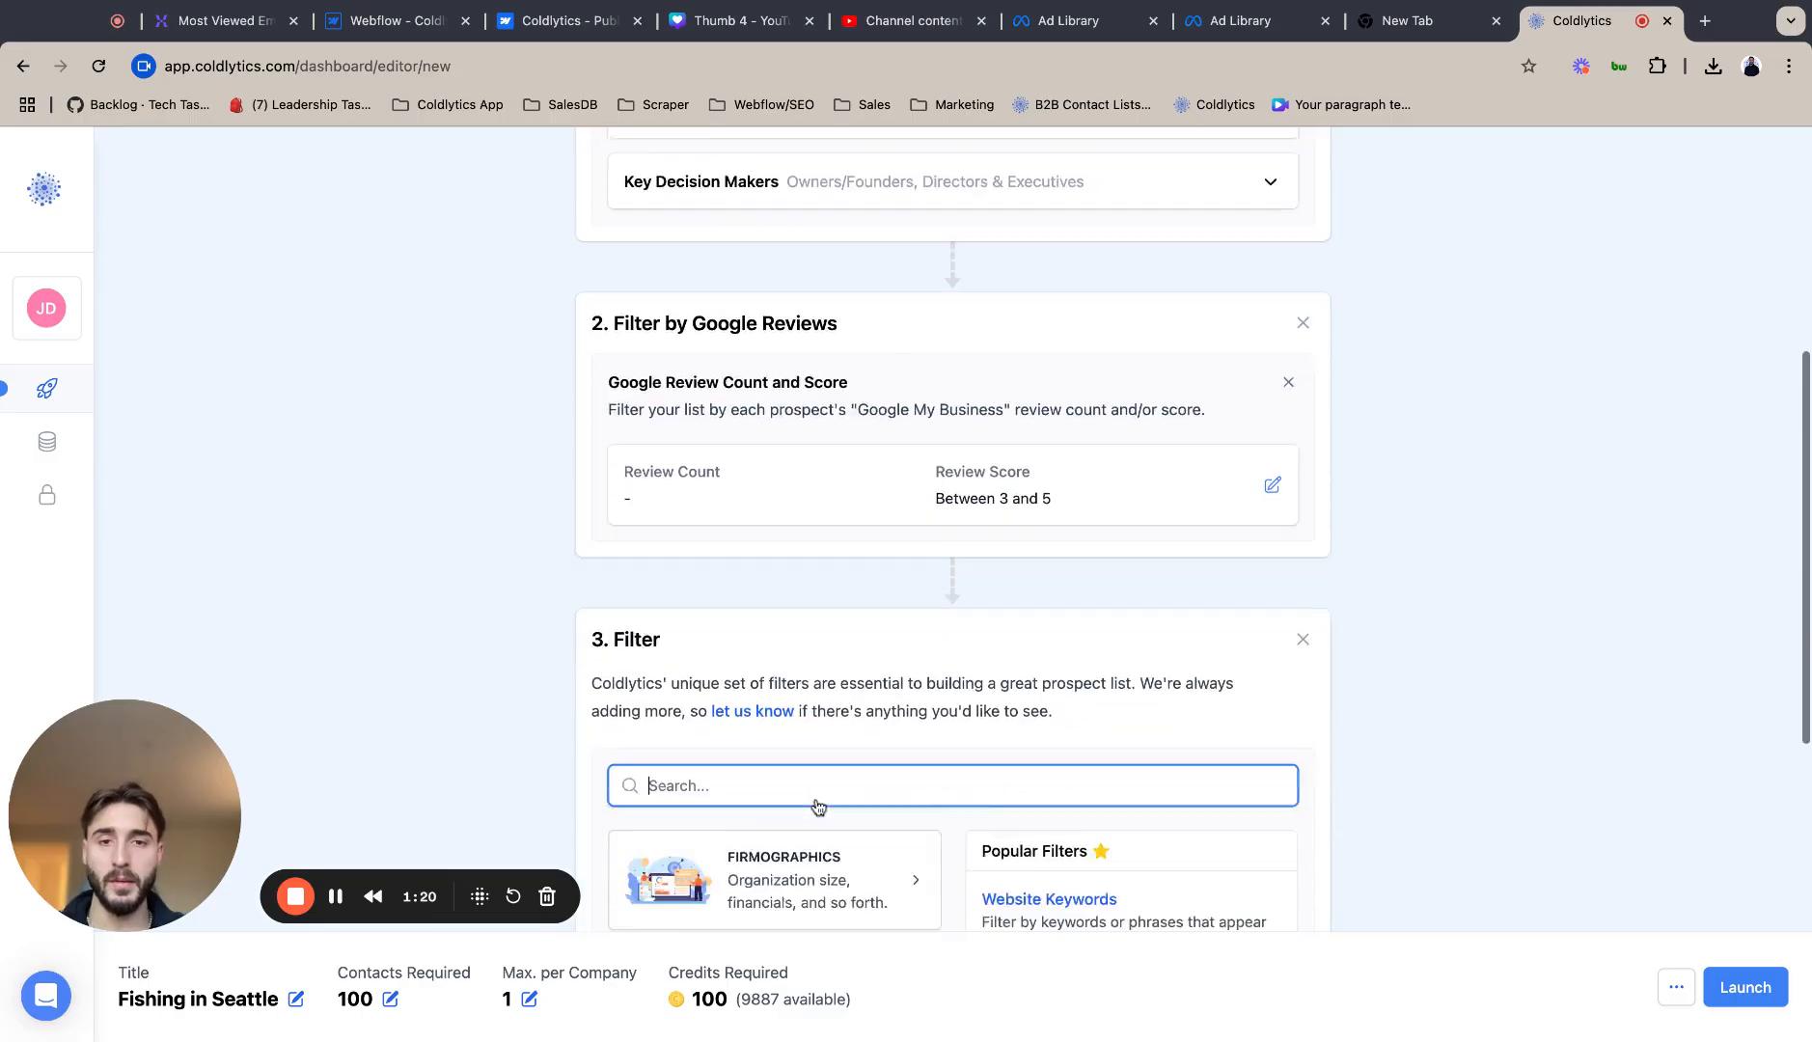
{"action": "left_click", "coordinate": [810, 465]}
{"action": "scroll", "coordinate": [816, 622], "scroll_direction": "down", "scroll_amount": 4}
{"action": "scroll", "coordinate": [816, 622], "scroll_direction": "down", "scroll_amount": 2}
{"action": "scroll", "coordinate": [816, 627], "scroll_direction": "up", "scroll_amount": 1}
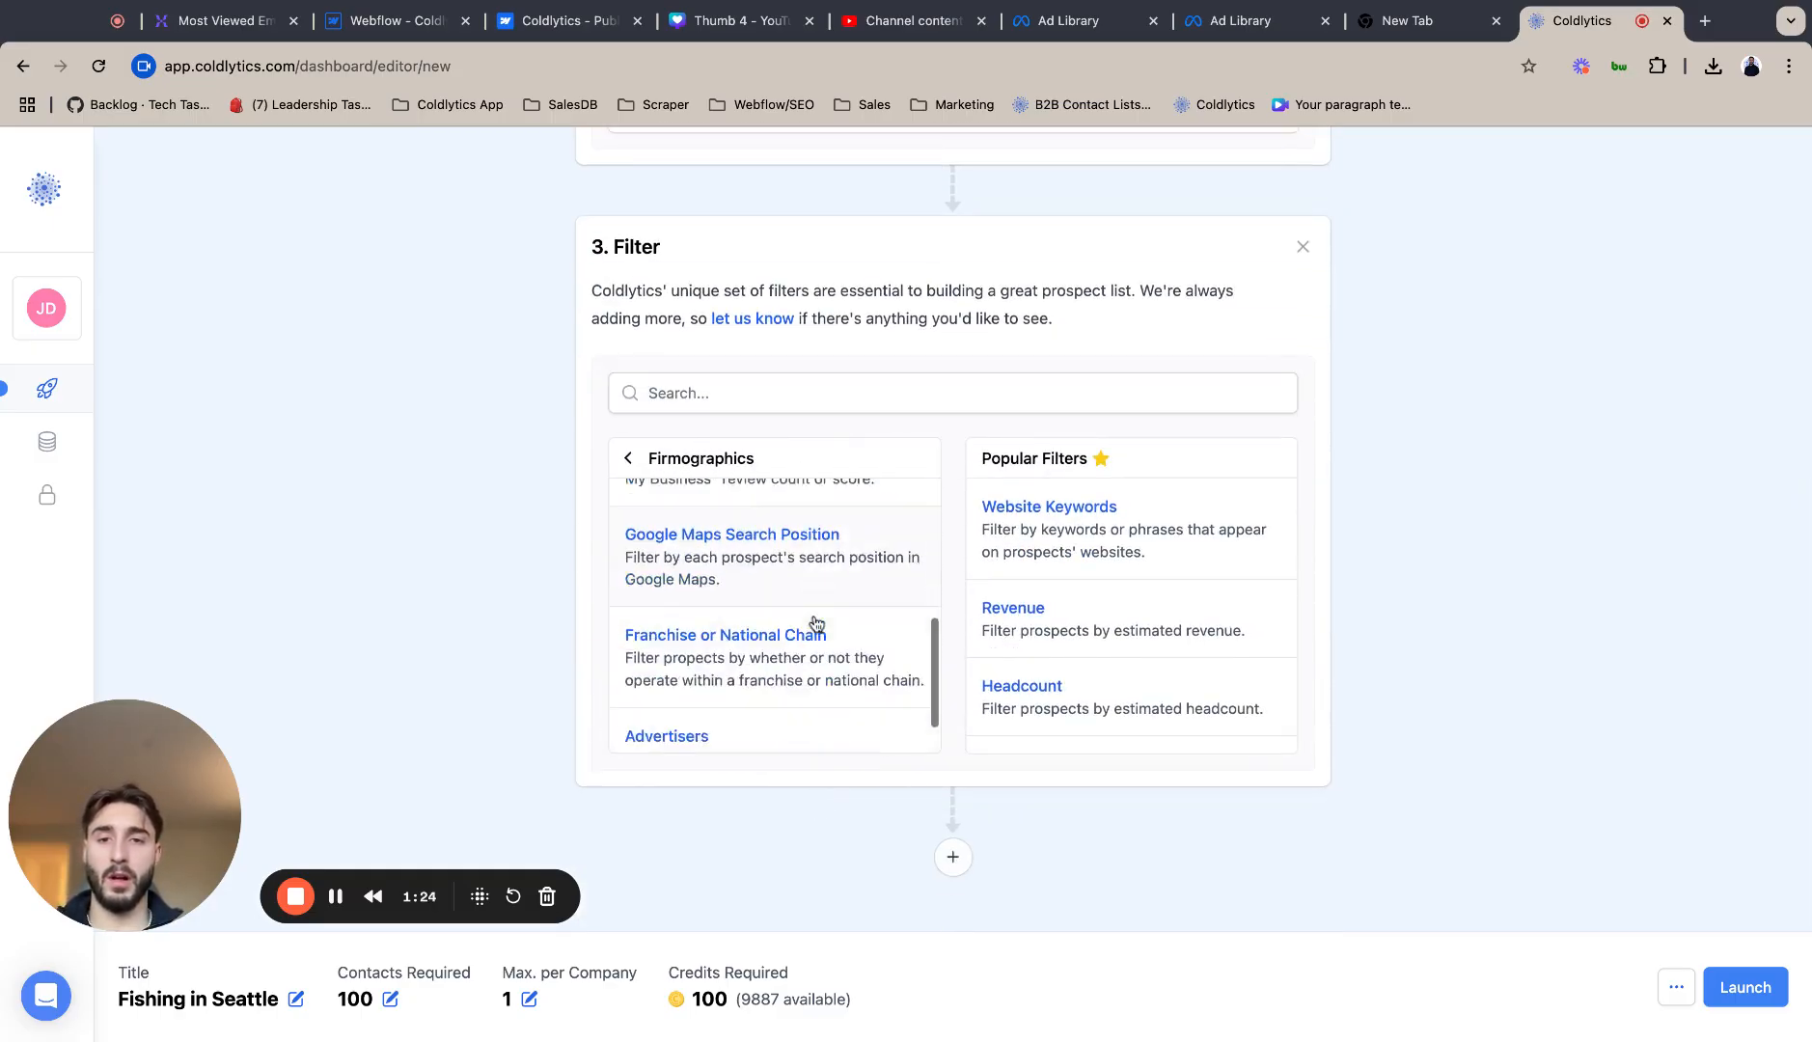
{"action": "scroll", "coordinate": [816, 627], "scroll_direction": "down", "scroll_amount": 2}
{"action": "scroll", "coordinate": [679, 689], "scroll_direction": "up", "scroll_amount": 1}
{"action": "scroll", "coordinate": [680, 689], "scroll_direction": "down", "scroll_amount": 1}
{"action": "scroll", "coordinate": [773, 530], "scroll_direction": "up", "scroll_amount": 1}
{"action": "scroll", "coordinate": [627, 696], "scroll_direction": "up", "scroll_amount": 1}
{"action": "scroll", "coordinate": [631, 692], "scroll_direction": "down", "scroll_amount": 1}
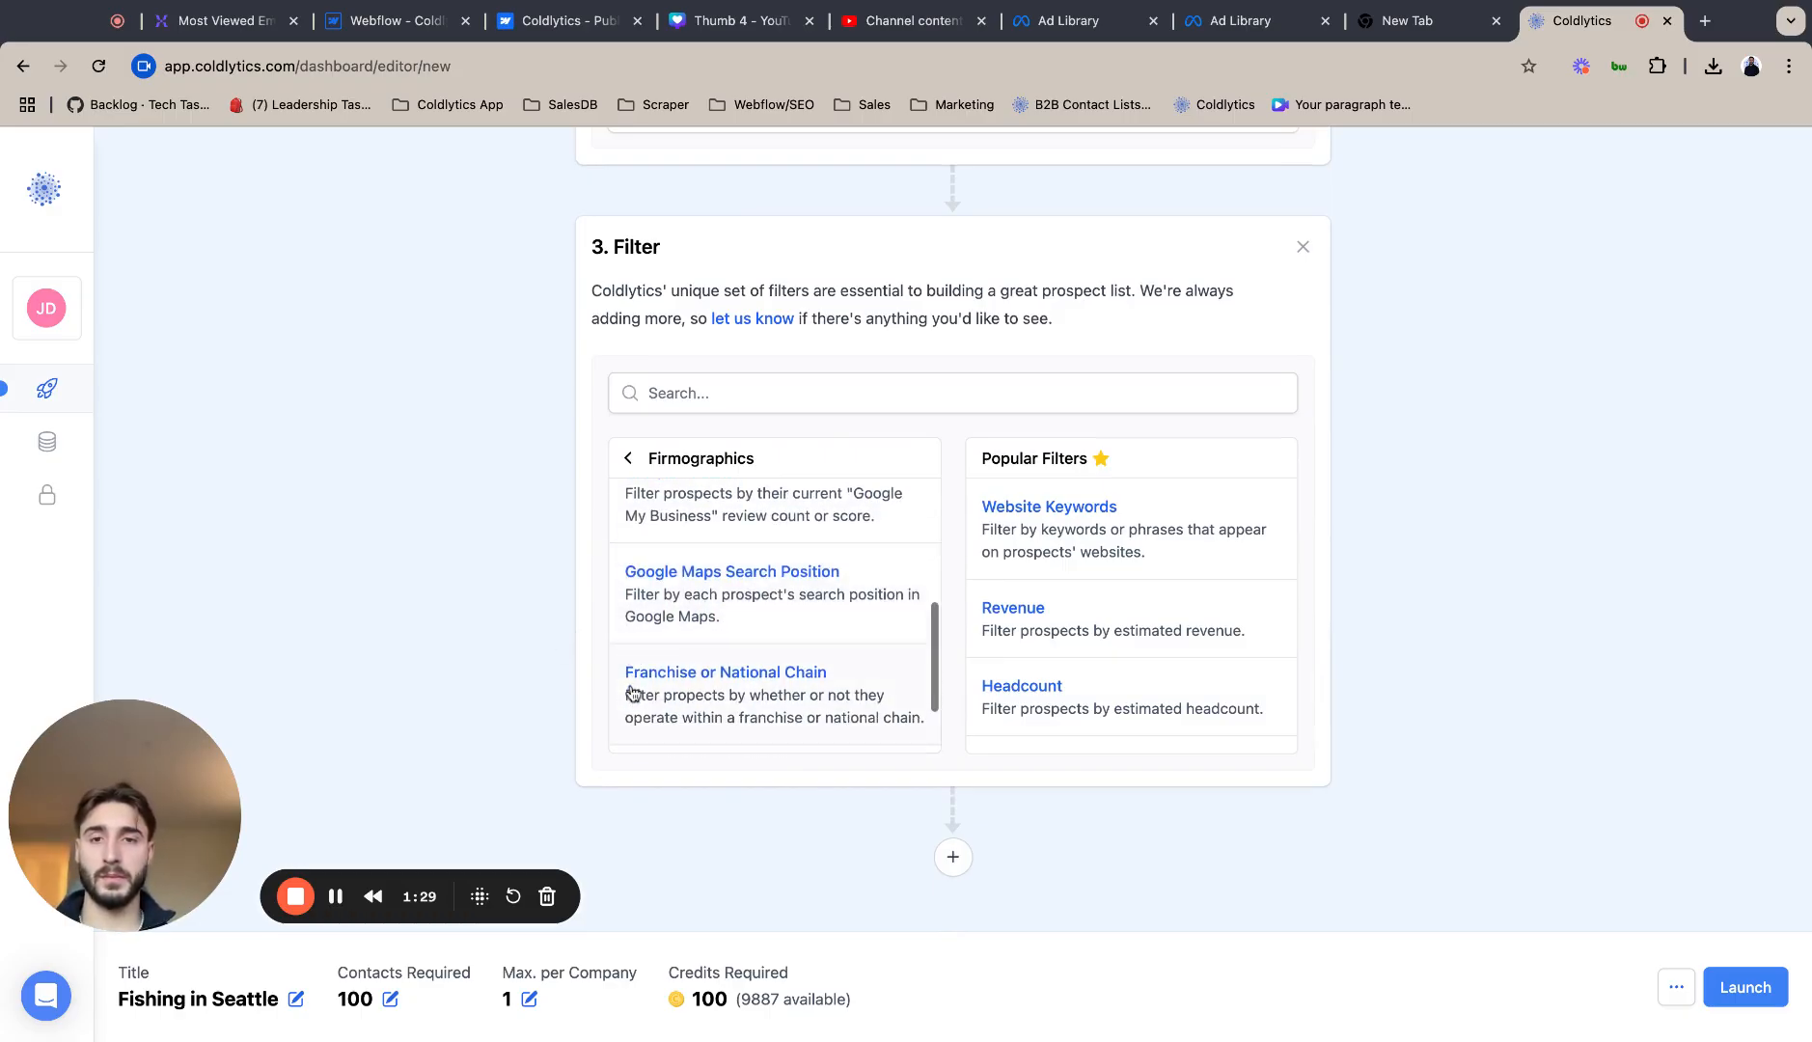
{"action": "left_click", "coordinate": [708, 588]}
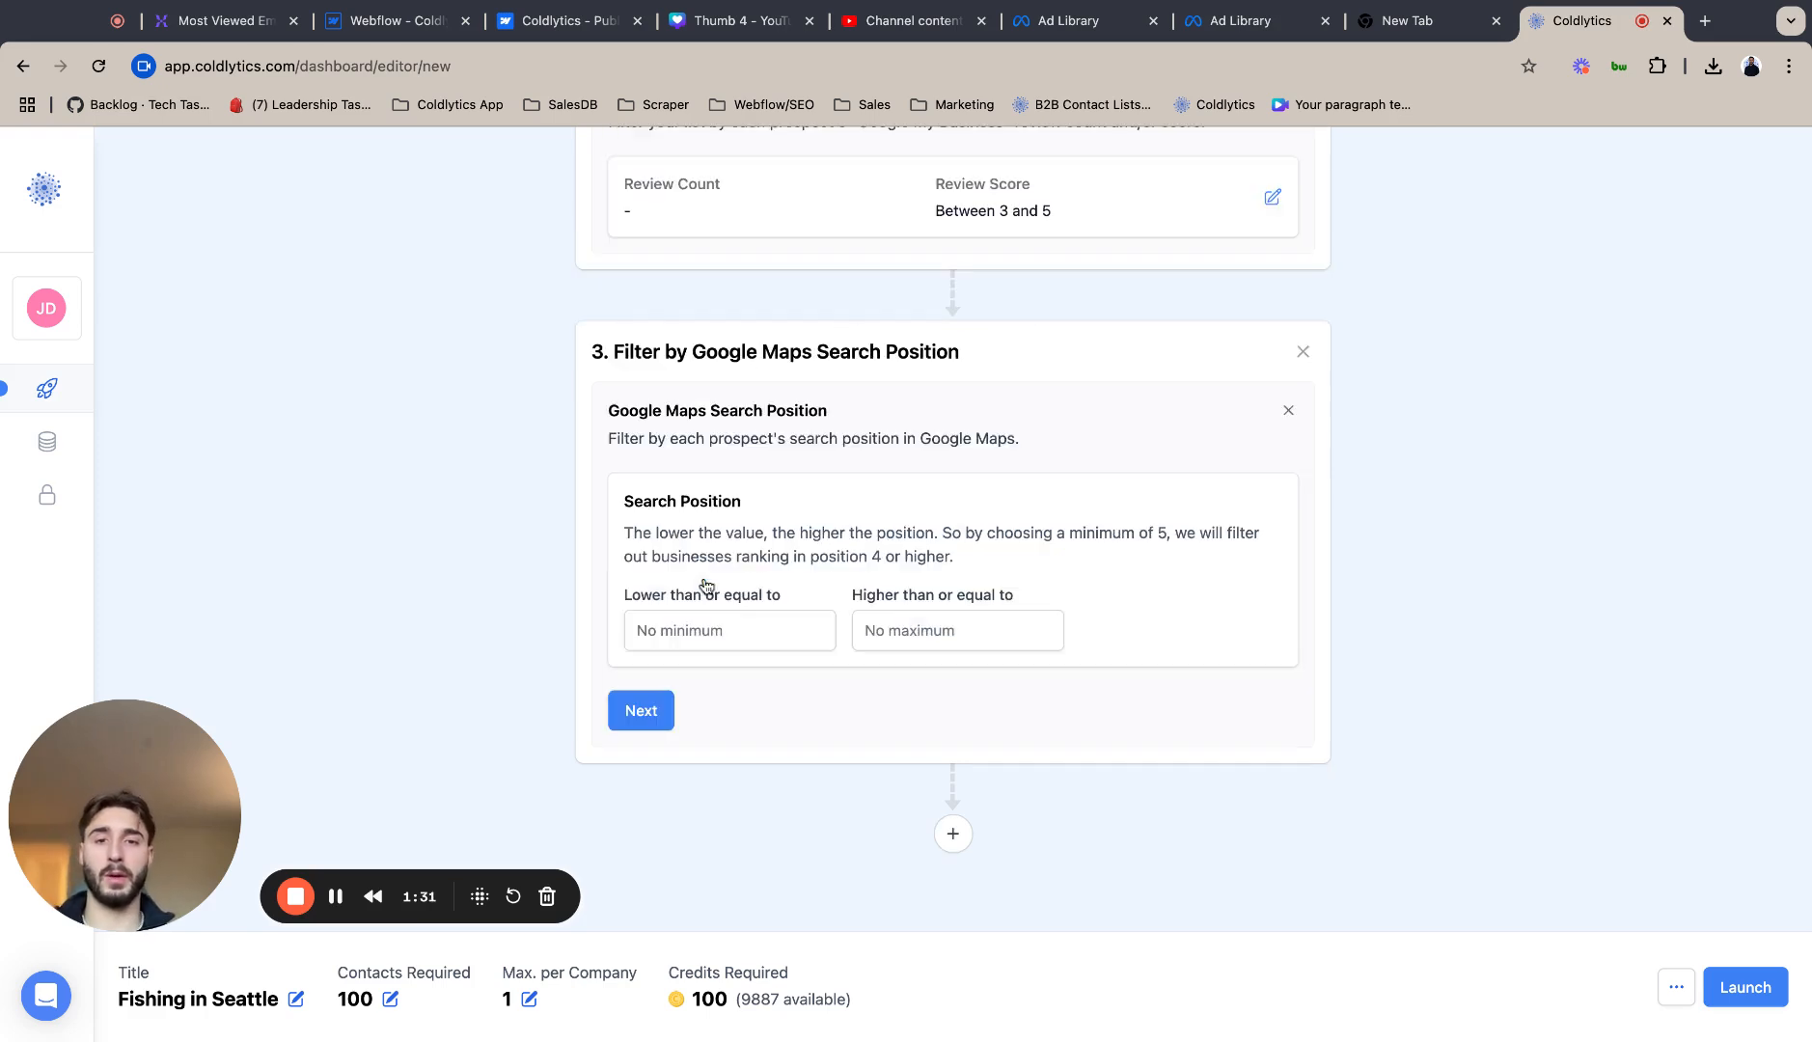
- Limit the Google Maps search position to between 6 and 15 and save the filter
{"action": "left_click", "coordinate": [724, 637]}
{"action": "type", "text": "6"}
{"action": "left_click", "coordinate": [960, 627]}
{"action": "type", "text": "15"}
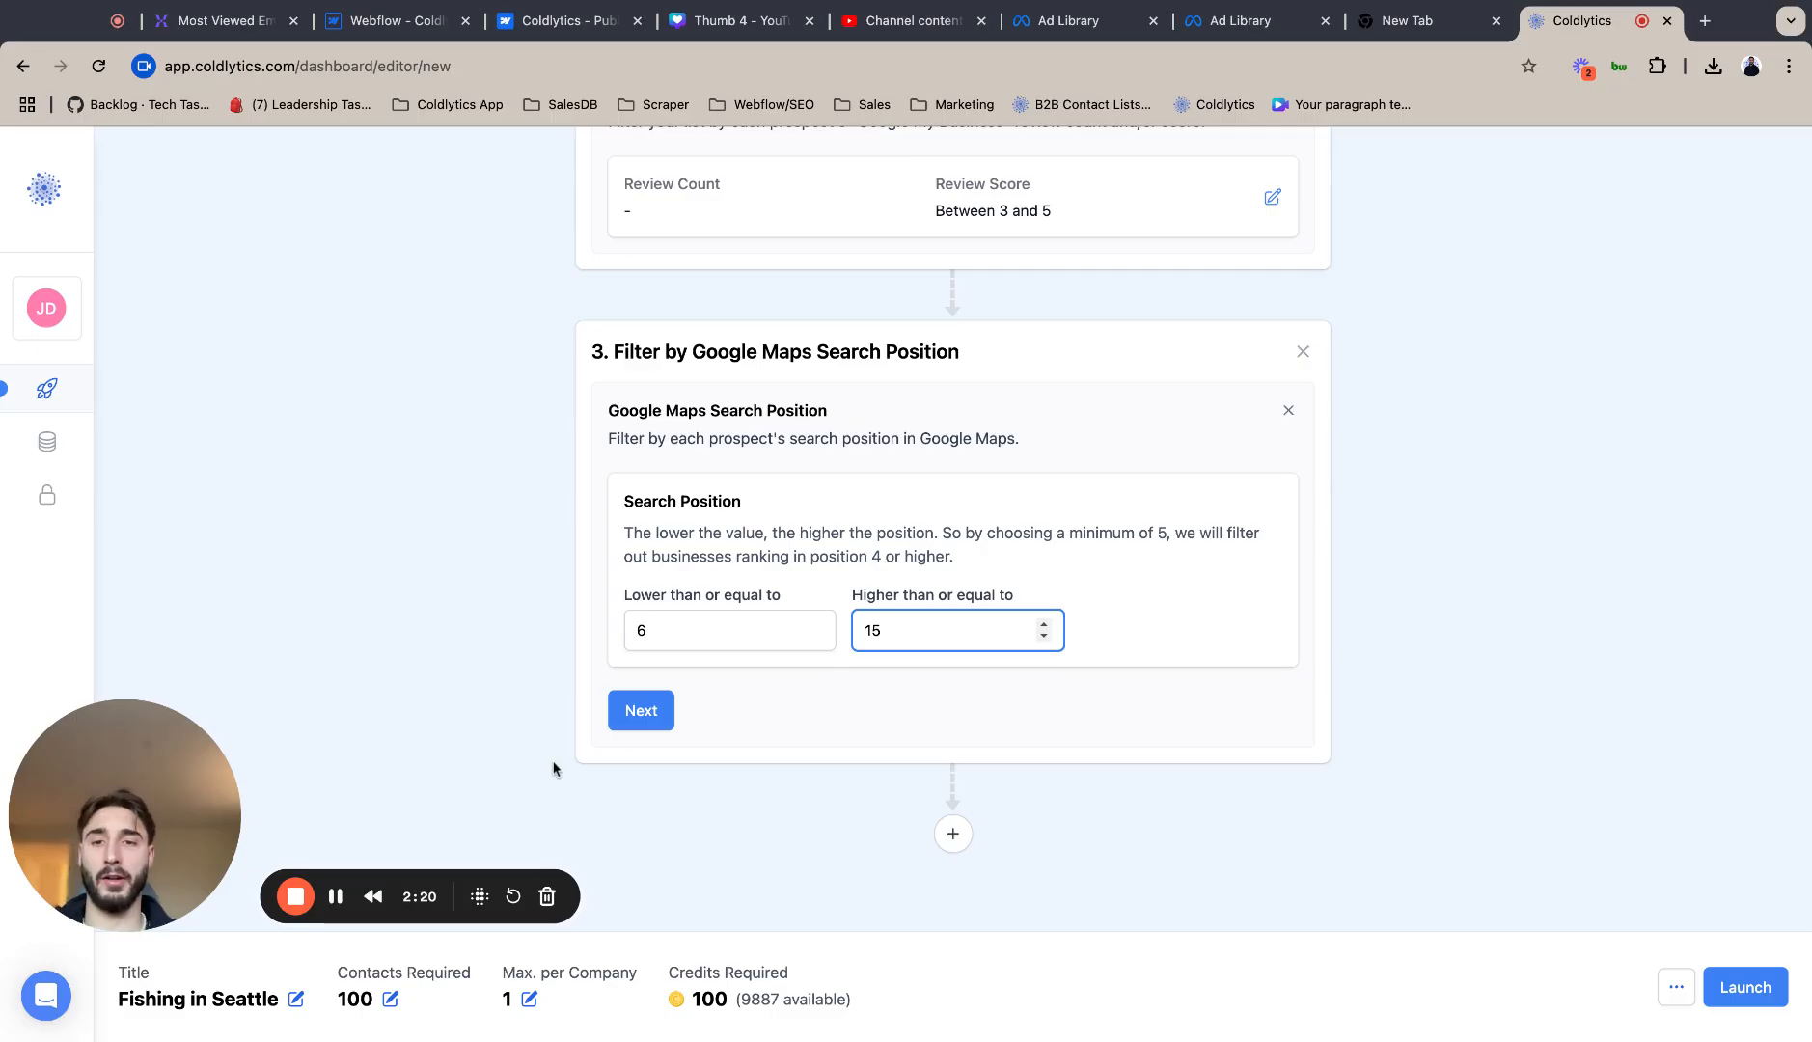
{"action": "left_click", "coordinate": [622, 723]}
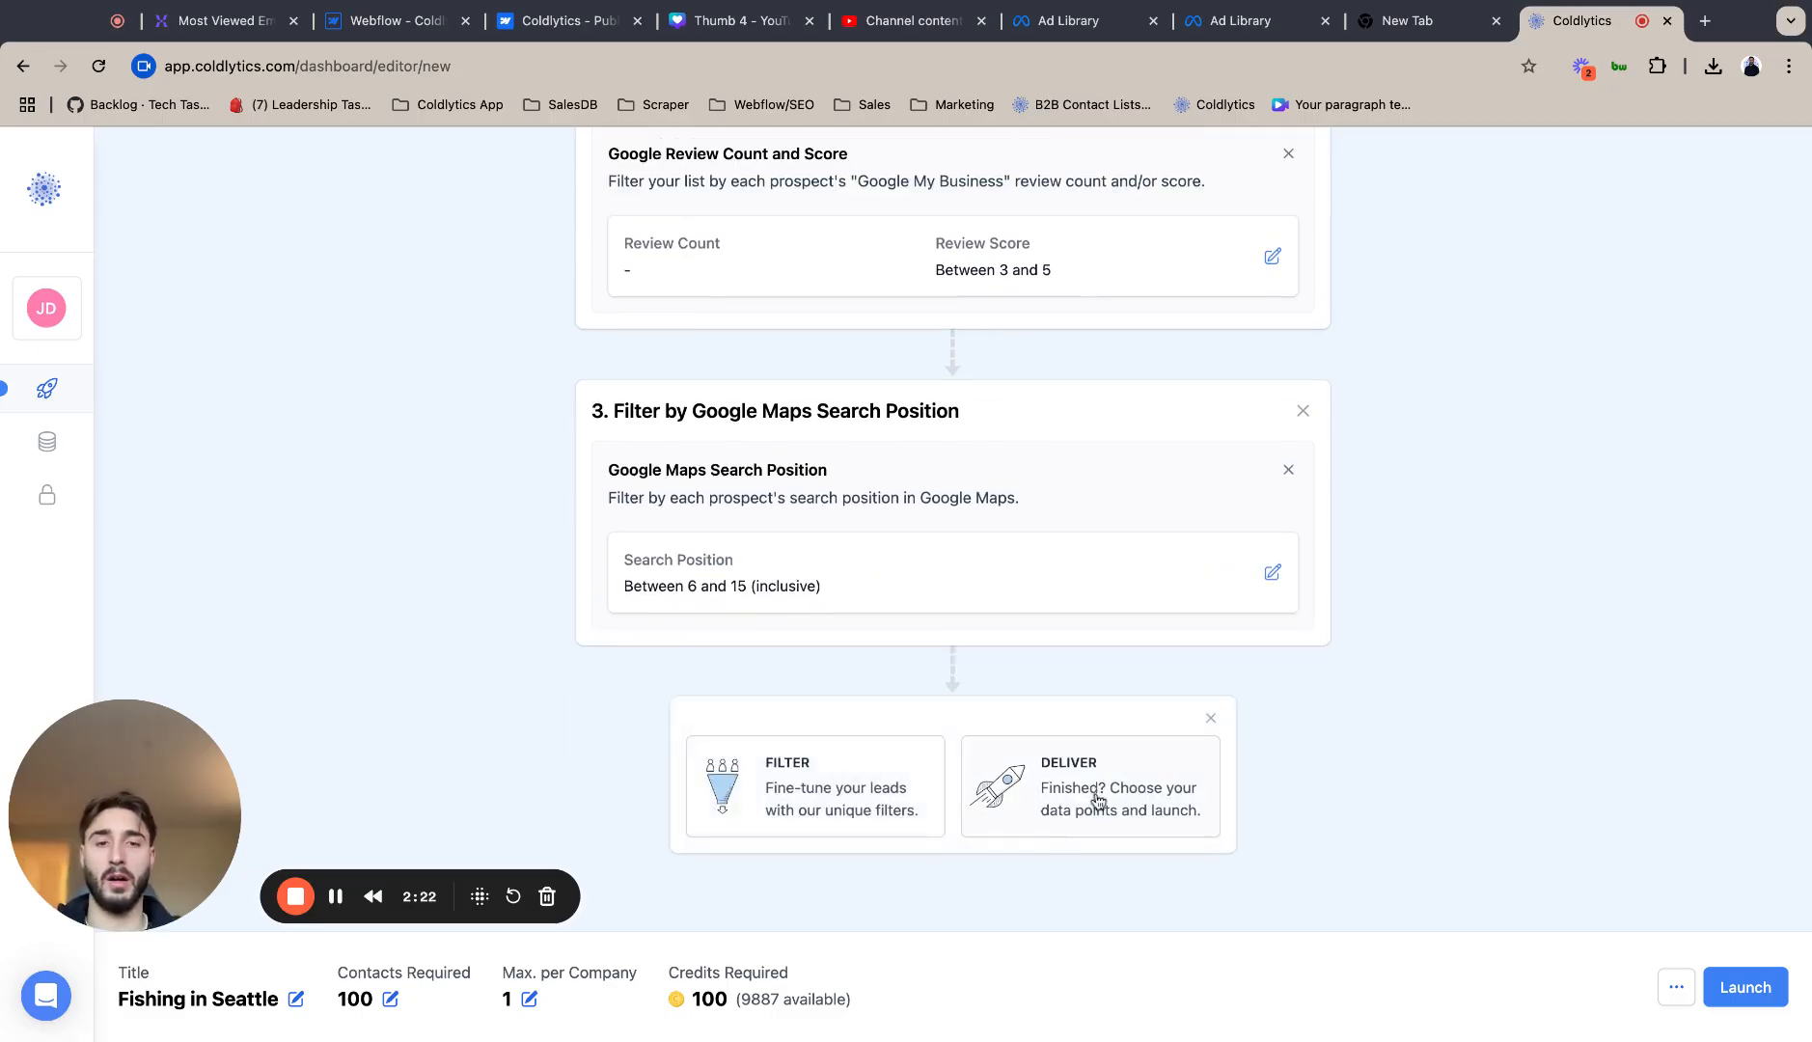
- Add the Deliver stage and reset its auto-selected data points to the defaults
{"action": "left_click", "coordinate": [1092, 797]}
{"action": "scroll", "coordinate": [1196, 514], "scroll_direction": "down", "scroll_amount": 2}
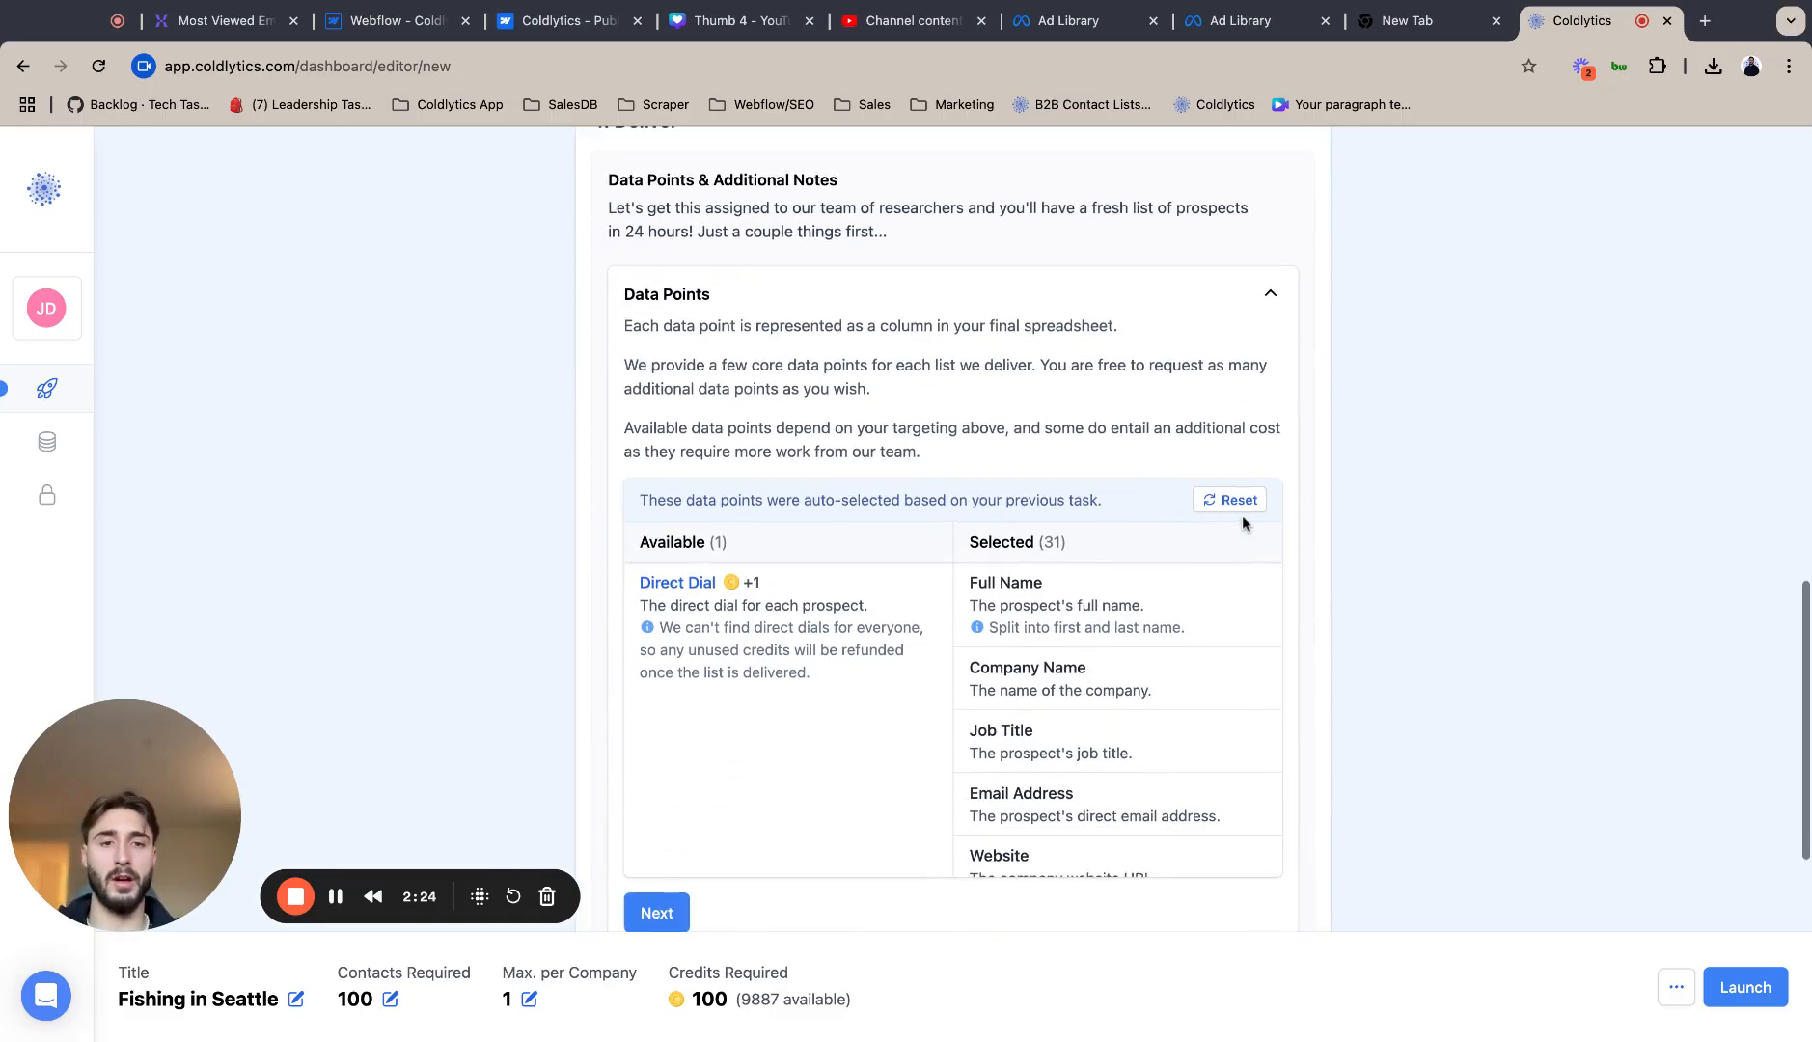
{"action": "left_click", "coordinate": [1245, 509]}
{"action": "left_click", "coordinate": [817, 579]}
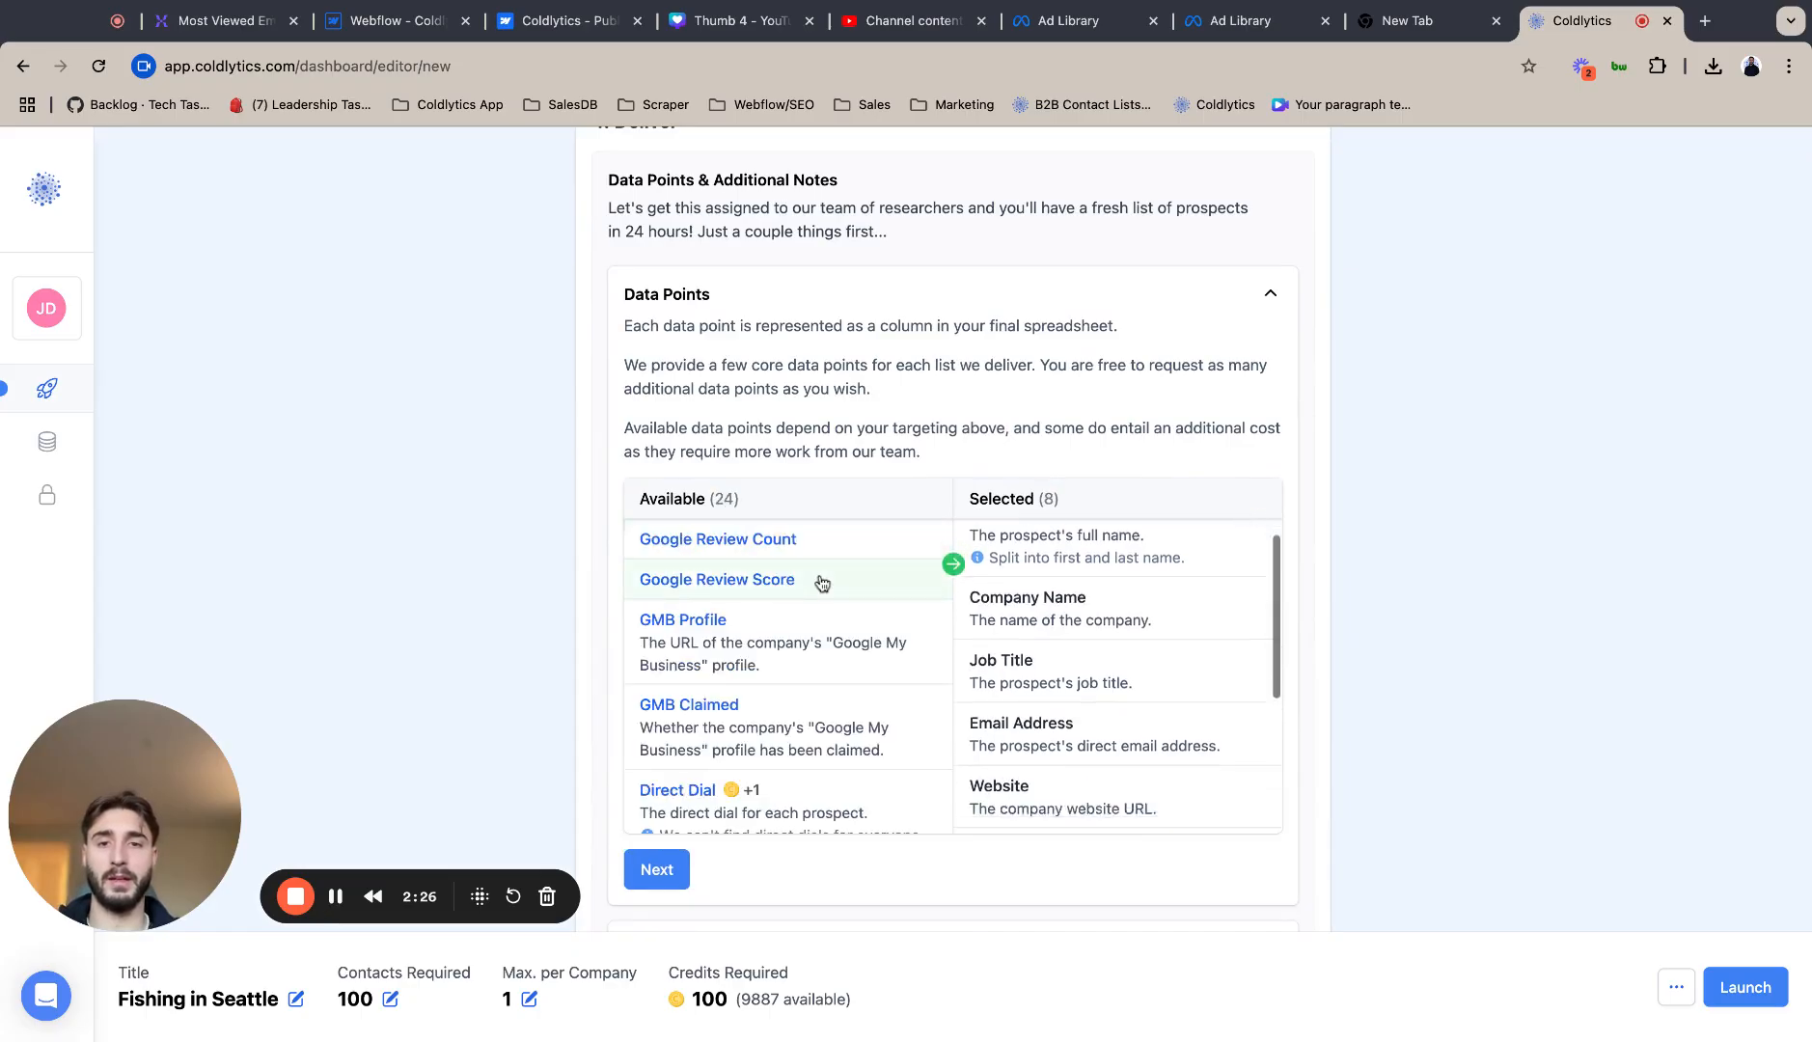
- Add Google Review Count, Google Review Score, GMB Profile and GMB Claimed to the selected data points
{"action": "left_click", "coordinate": [798, 546]}
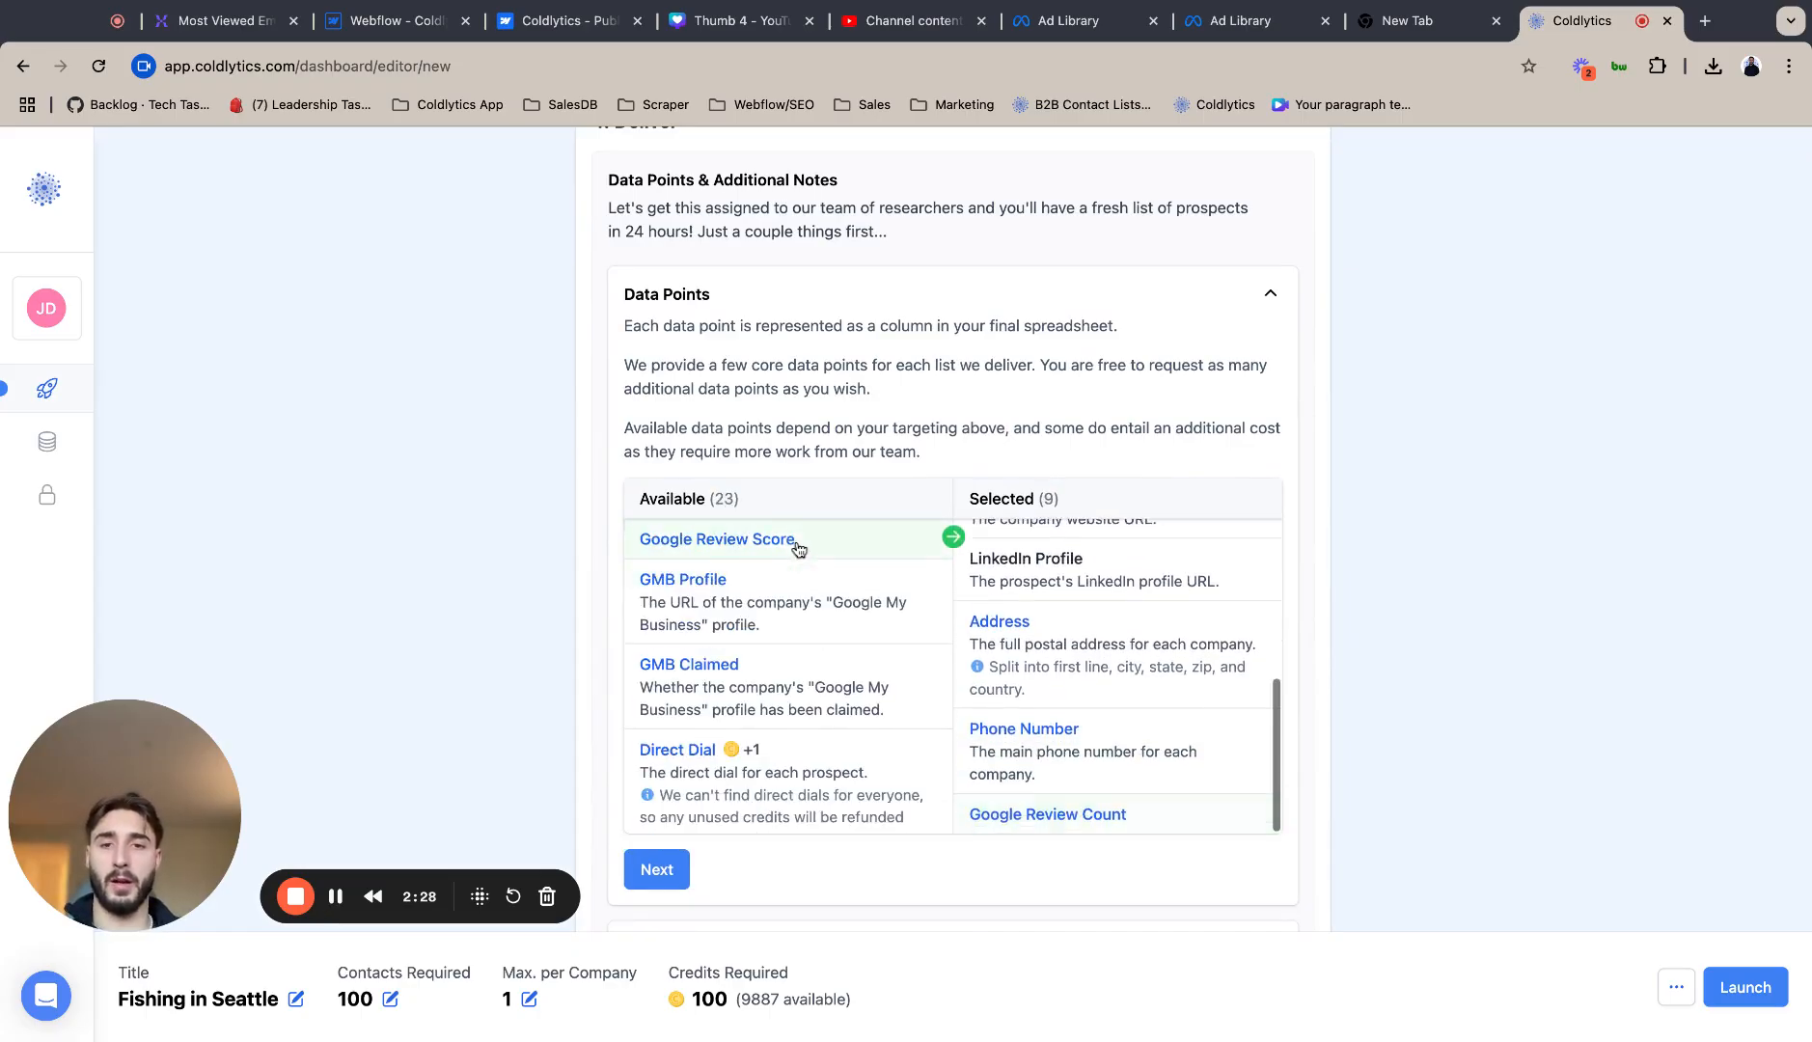
{"action": "left_click", "coordinate": [801, 546]}
{"action": "left_click", "coordinate": [811, 555]}
{"action": "left_click", "coordinate": [707, 586]}
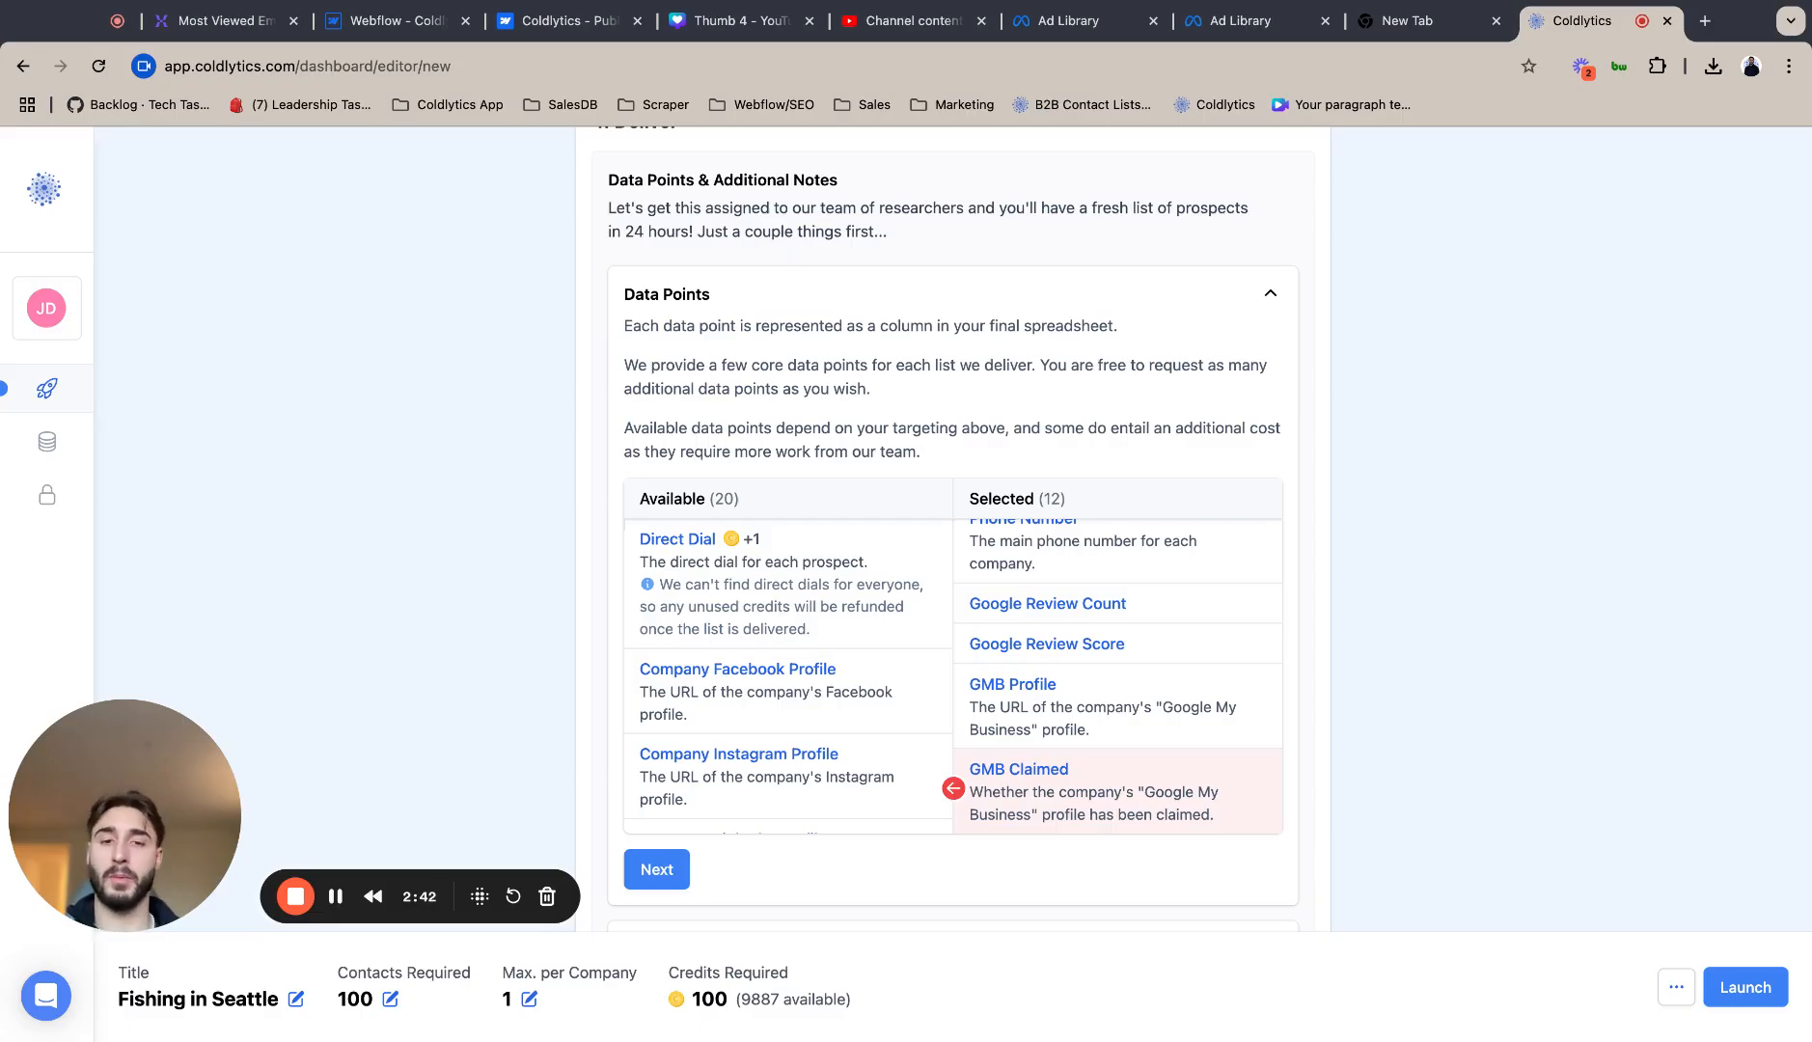
- Add the company's Facebook, Instagram, LinkedIn, TikTok and Twitter profiles to the selected data points
{"action": "left_click", "coordinate": [821, 695]}
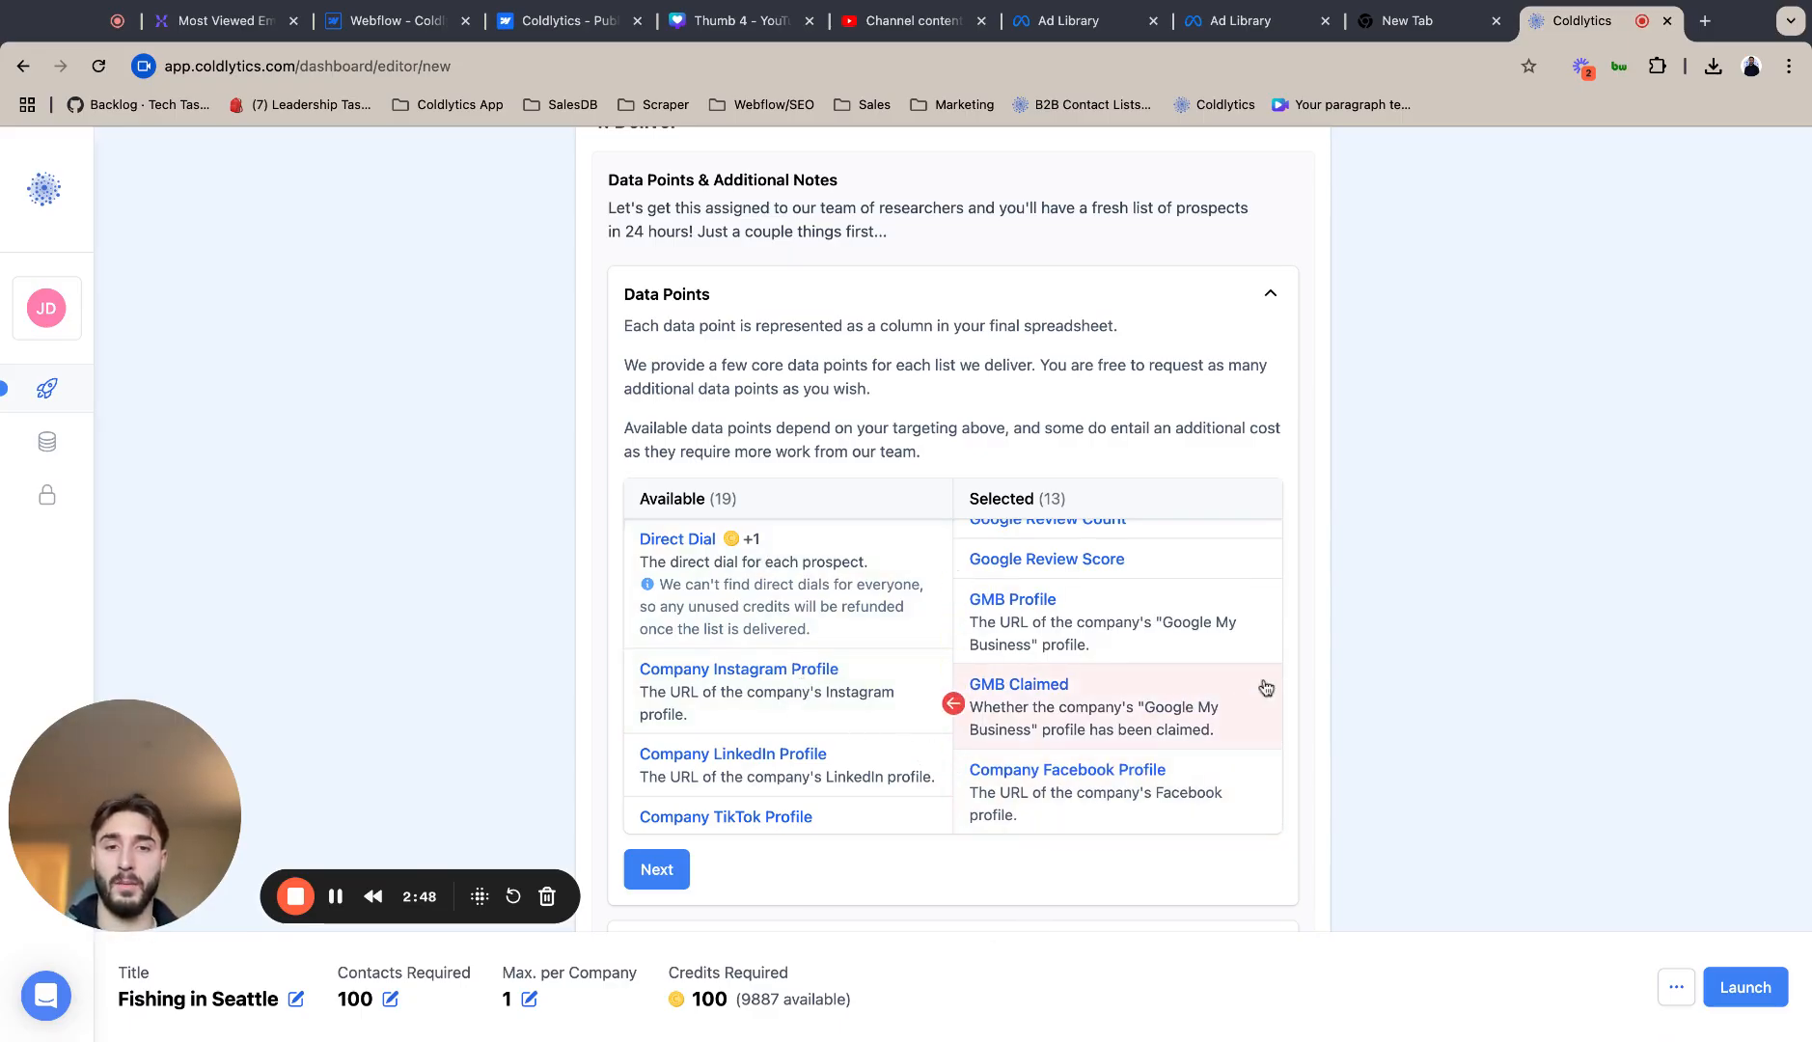
{"action": "left_click", "coordinate": [889, 598]}
{"action": "left_click", "coordinate": [1107, 750]}
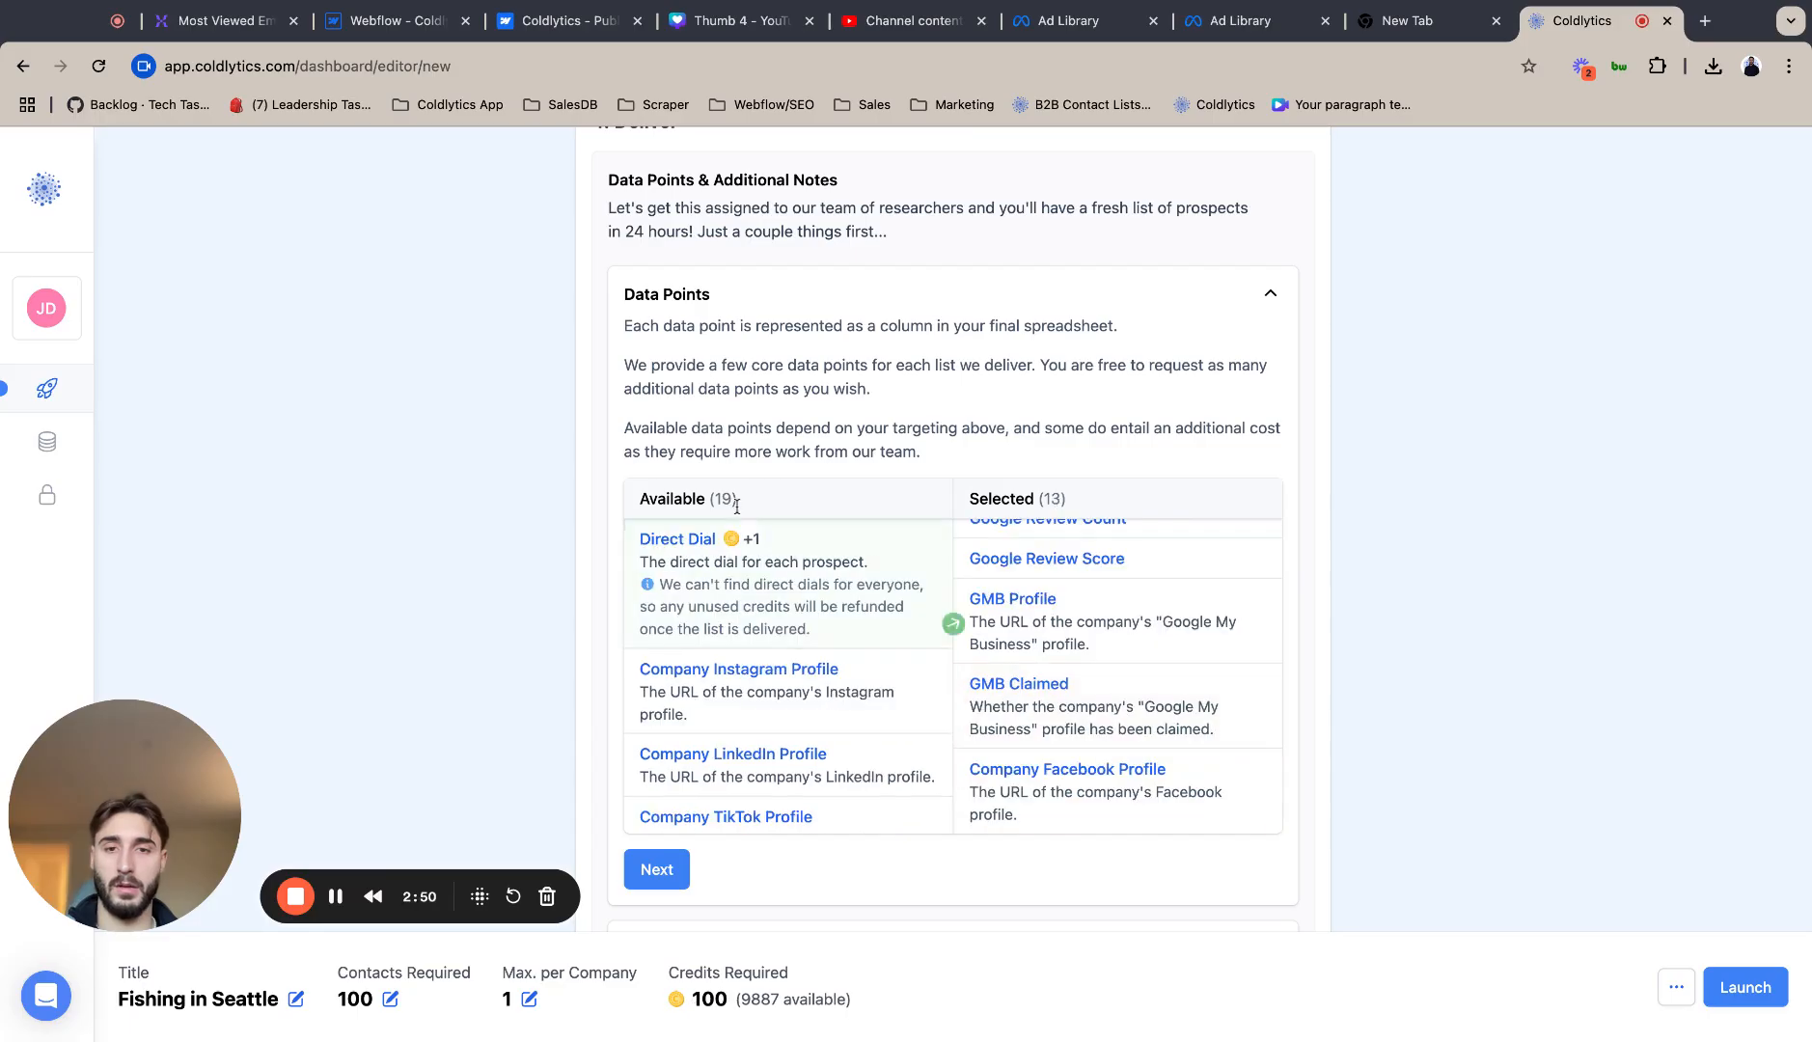
{"action": "left_click", "coordinate": [839, 691]}
{"action": "left_click", "coordinate": [840, 691]}
{"action": "left_click", "coordinate": [839, 691]}
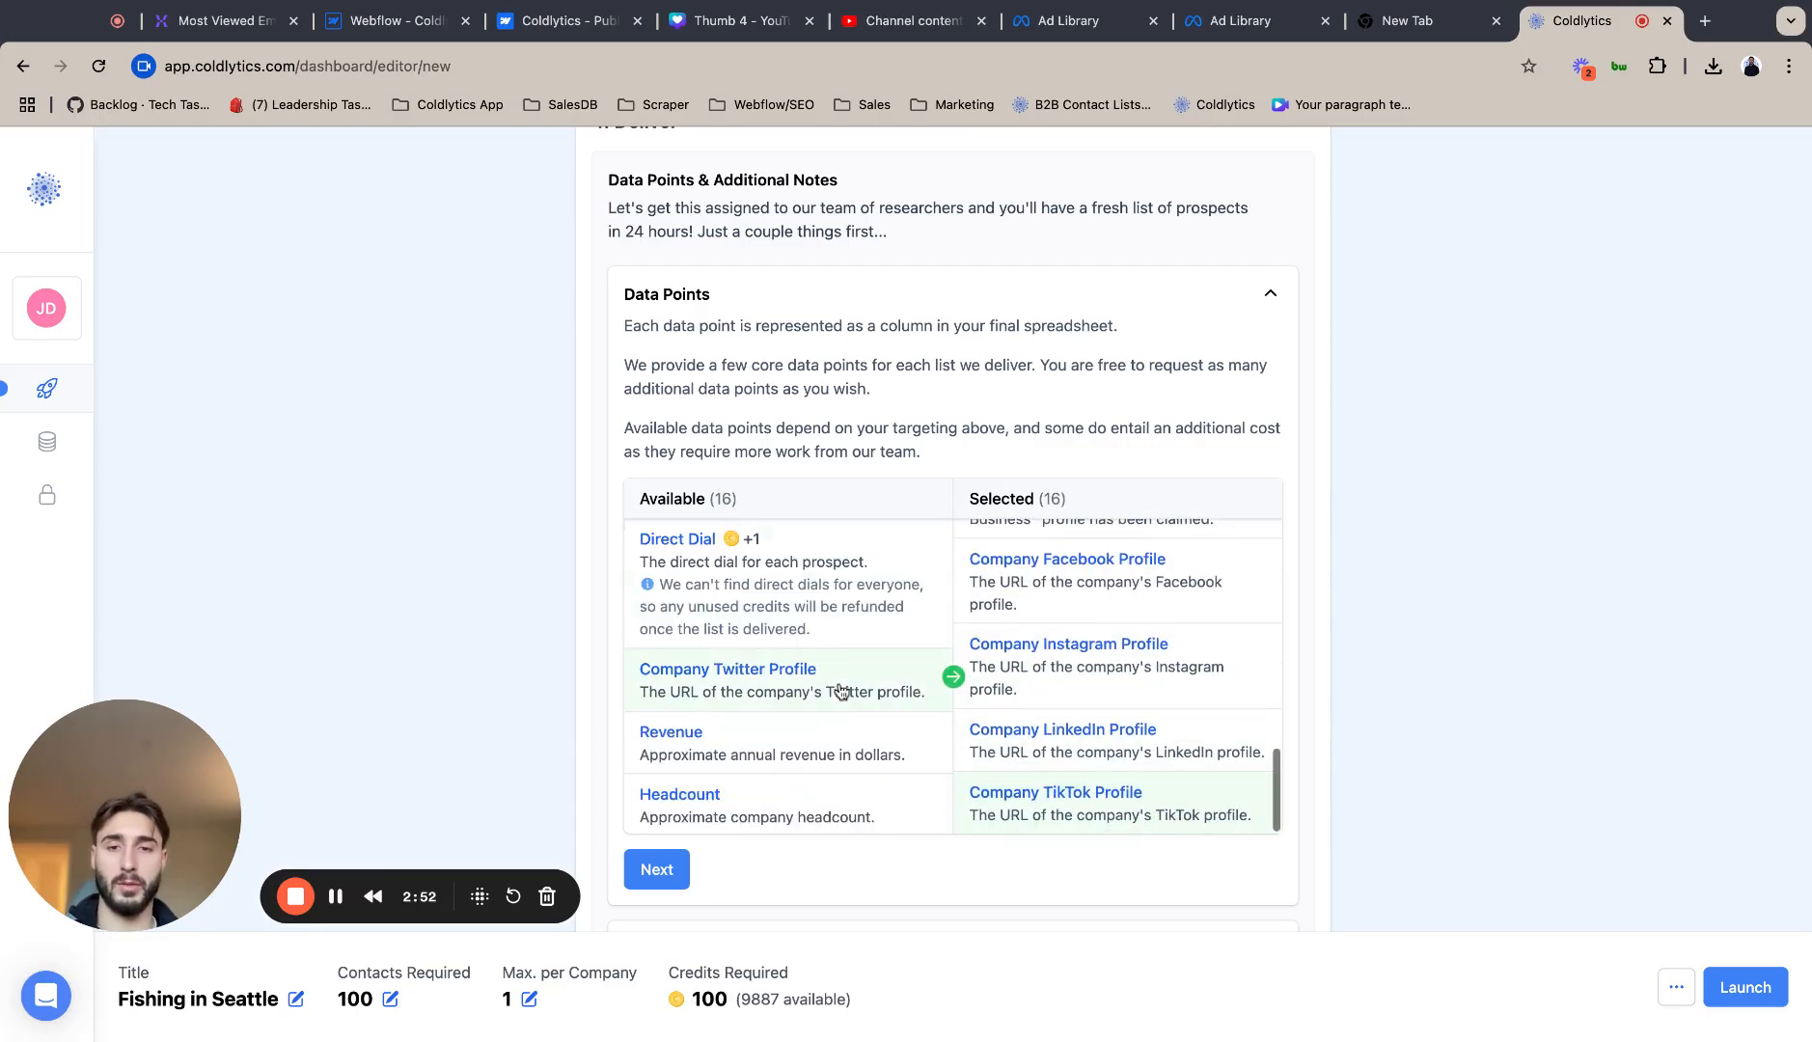
{"action": "left_click", "coordinate": [840, 691]}
- Add Revenue, Headcount and Date Established to the selected data points
{"action": "scroll", "coordinate": [1162, 731], "scroll_direction": "up", "scroll_amount": 1}
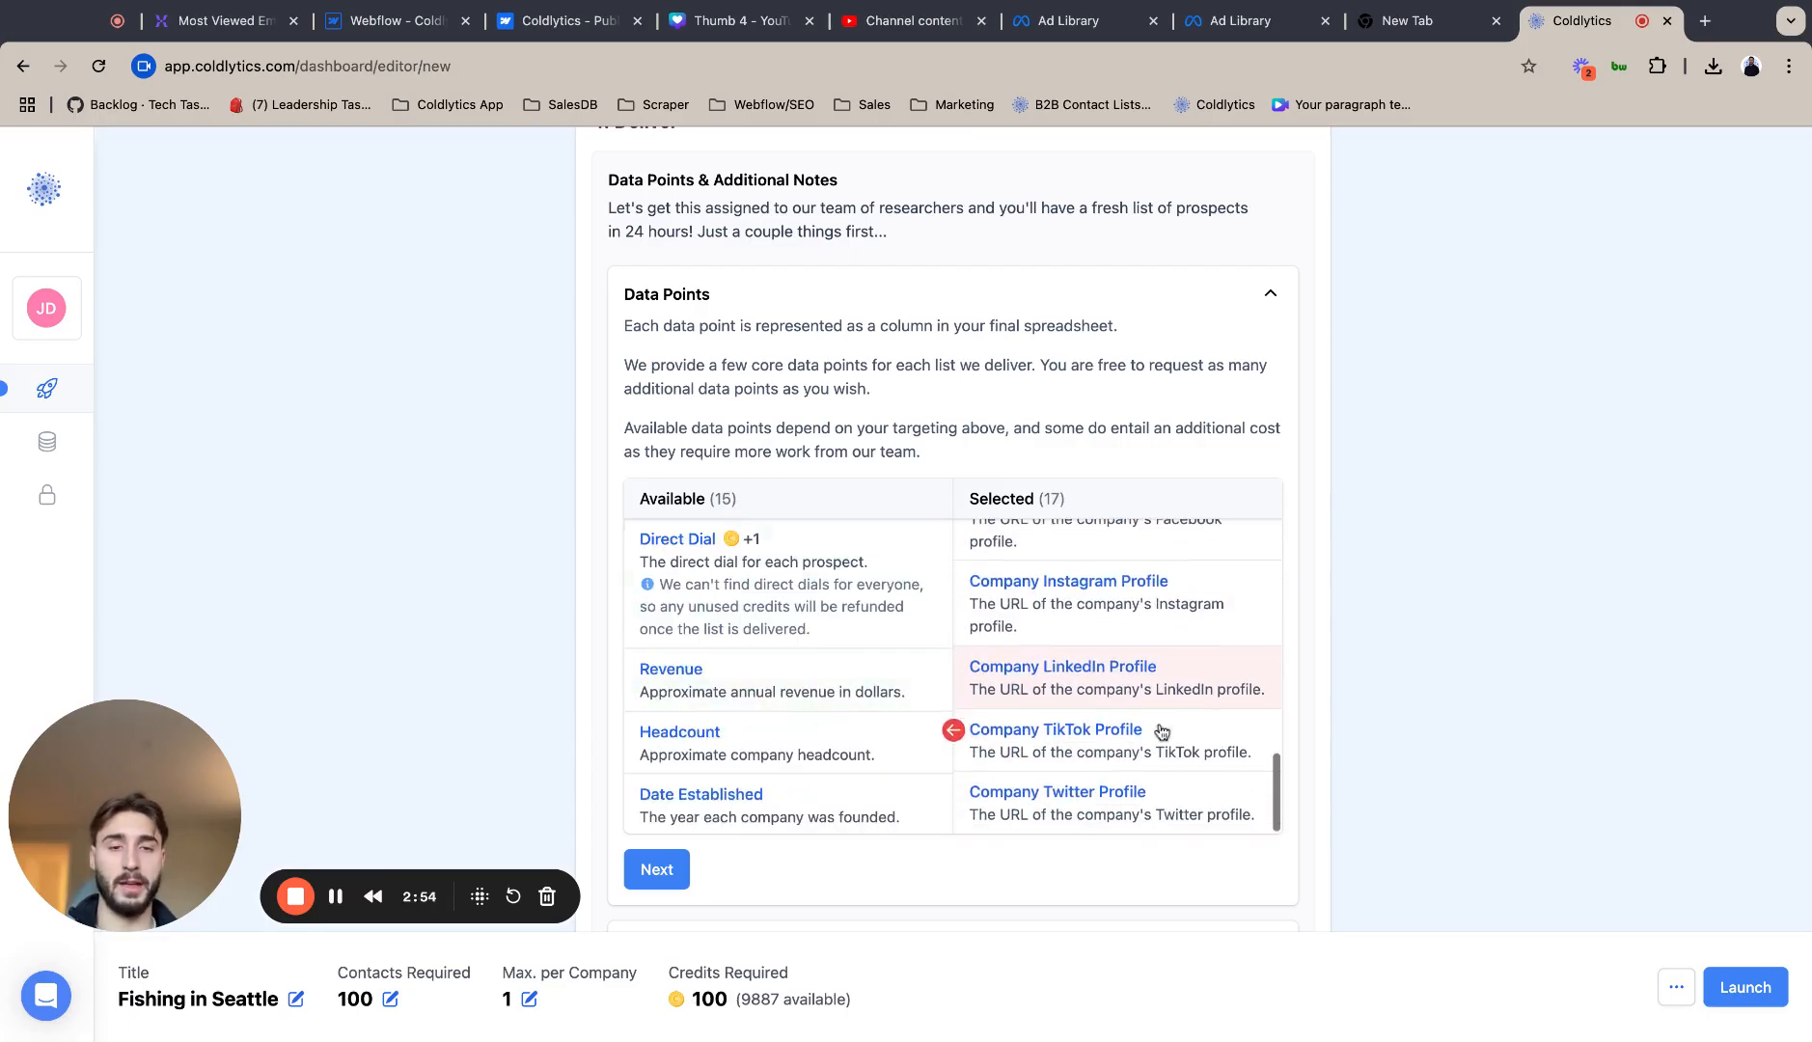
{"action": "scroll", "coordinate": [991, 615], "scroll_direction": "up", "scroll_amount": 2}
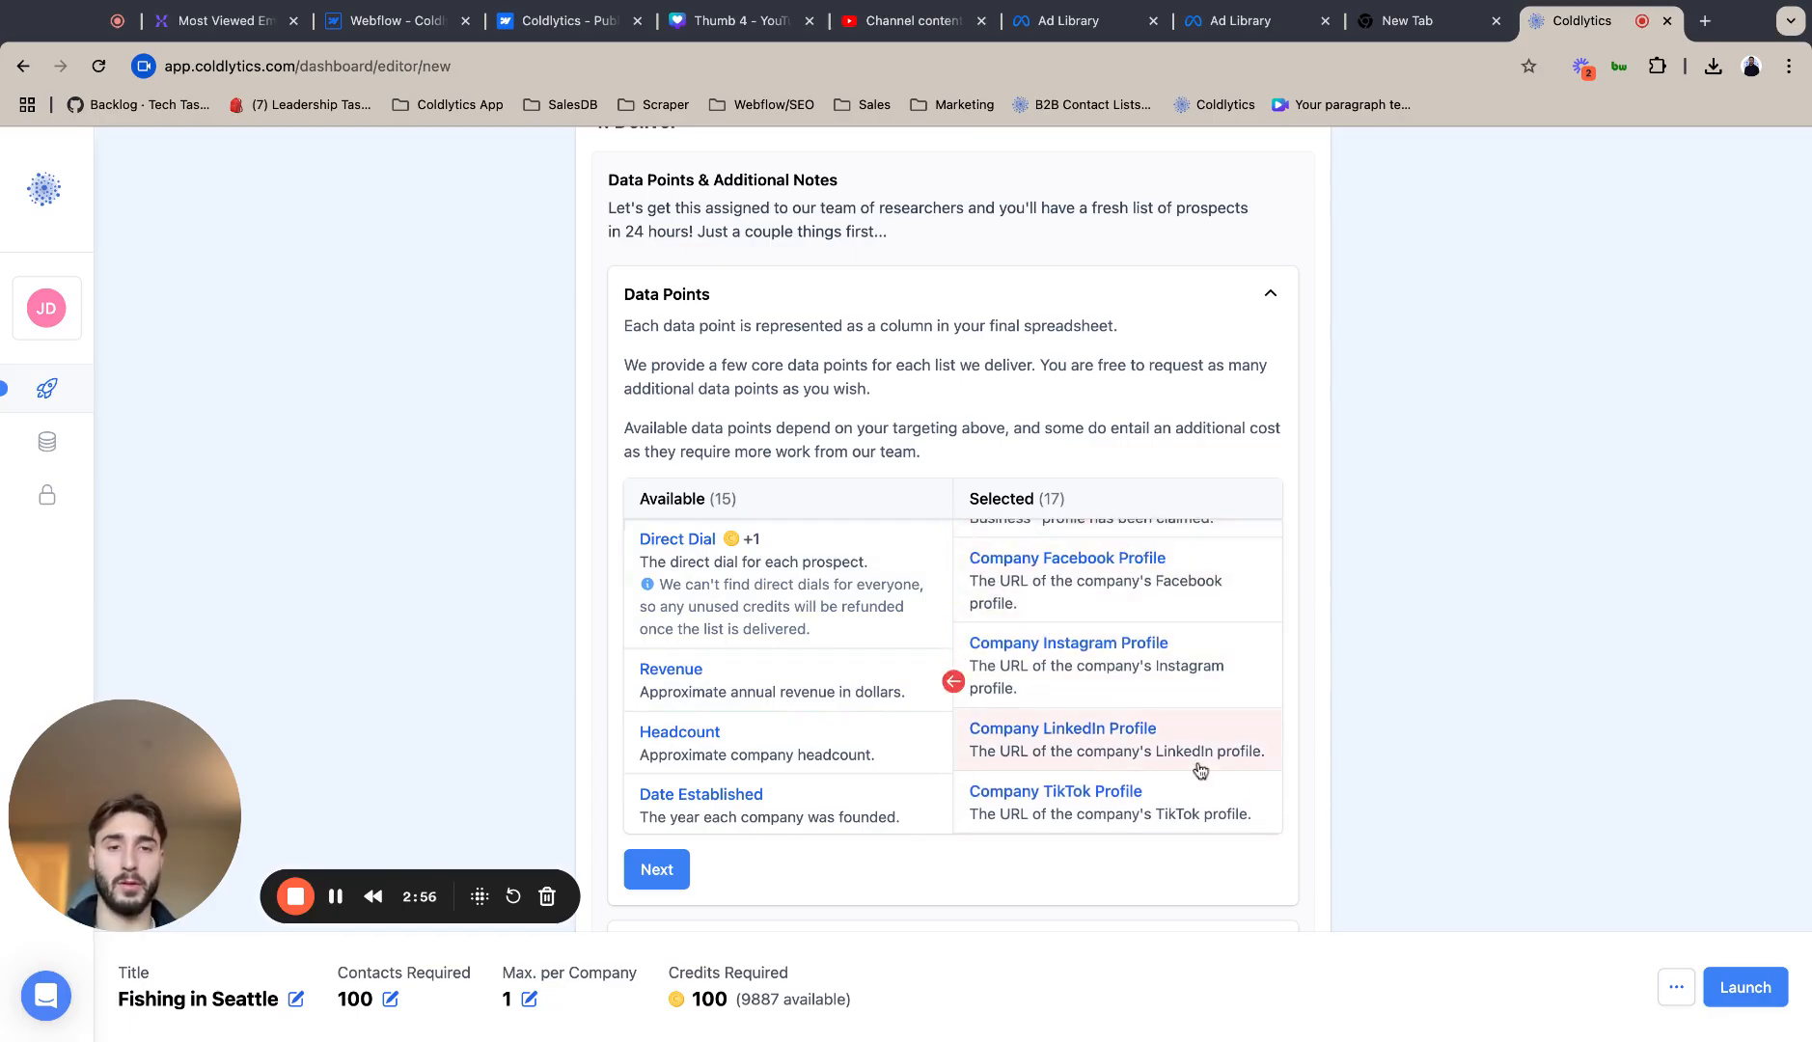
{"action": "scroll", "coordinate": [1196, 770], "scroll_direction": "down", "scroll_amount": 1}
{"action": "scroll", "coordinate": [1015, 724], "scroll_direction": "up", "scroll_amount": 1}
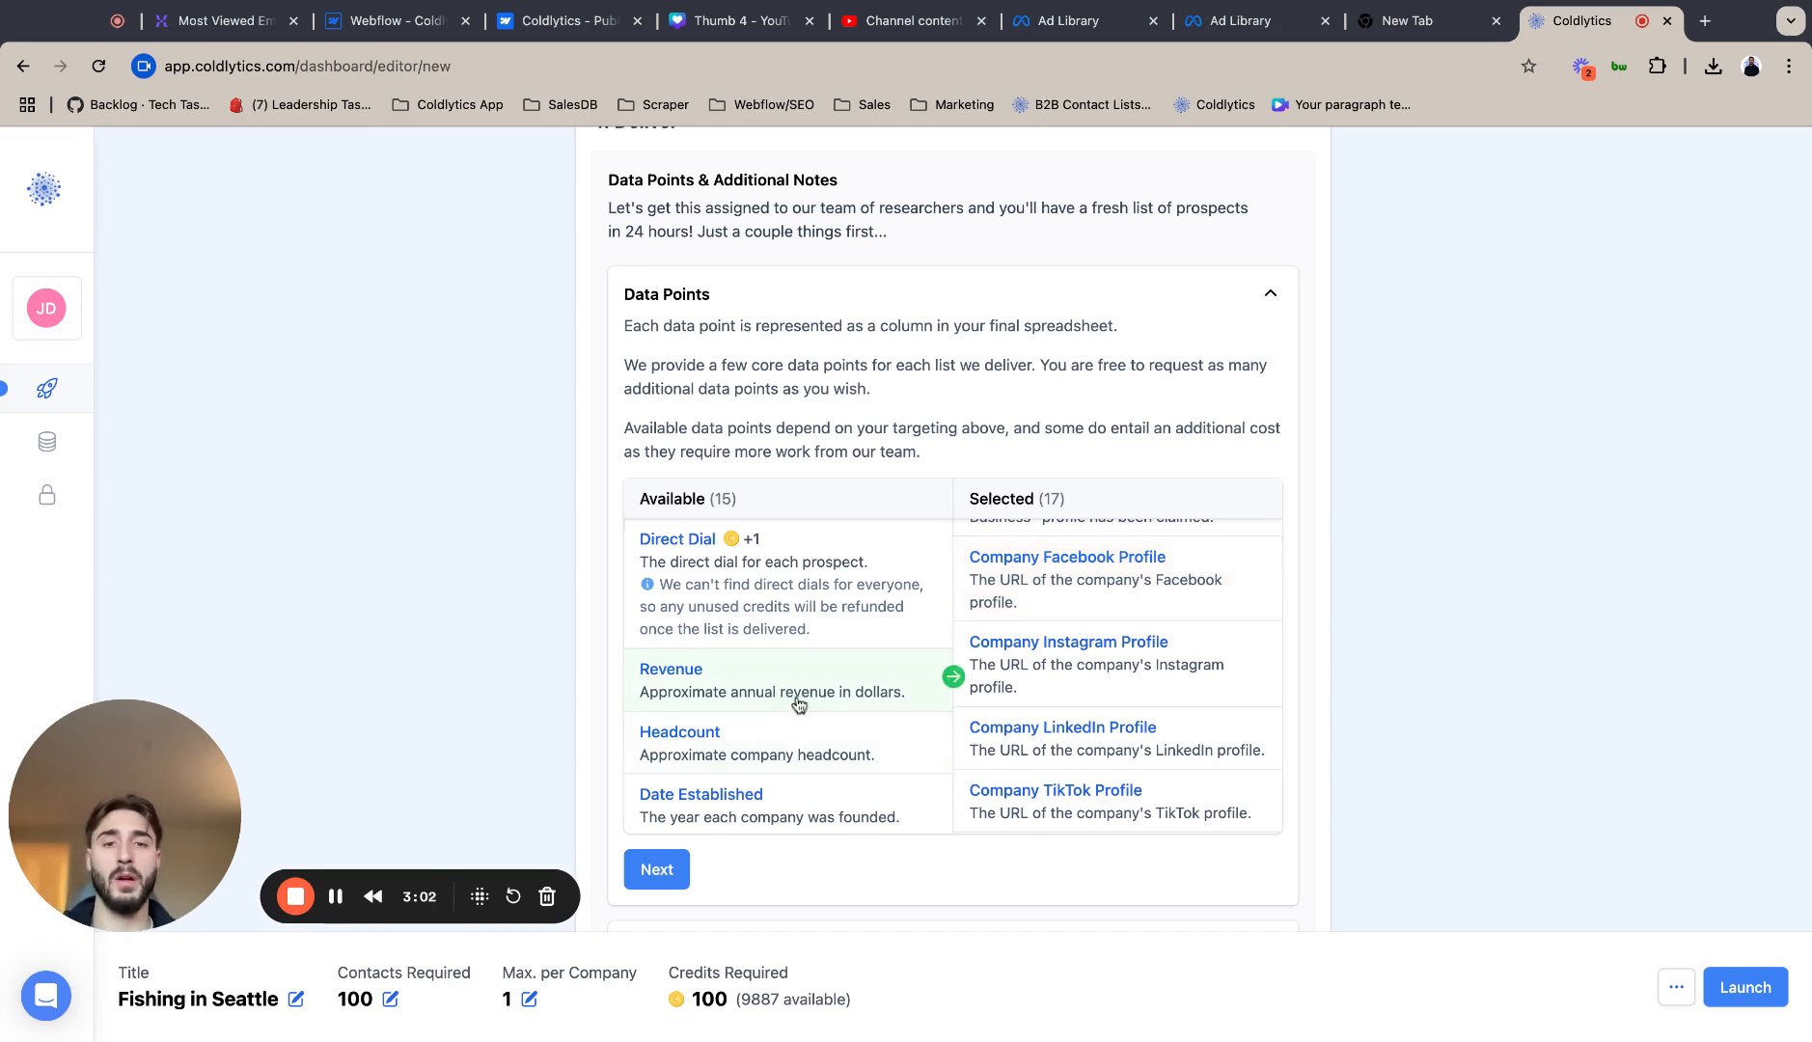
{"action": "left_click", "coordinate": [699, 681]}
{"action": "left_click", "coordinate": [699, 681]}
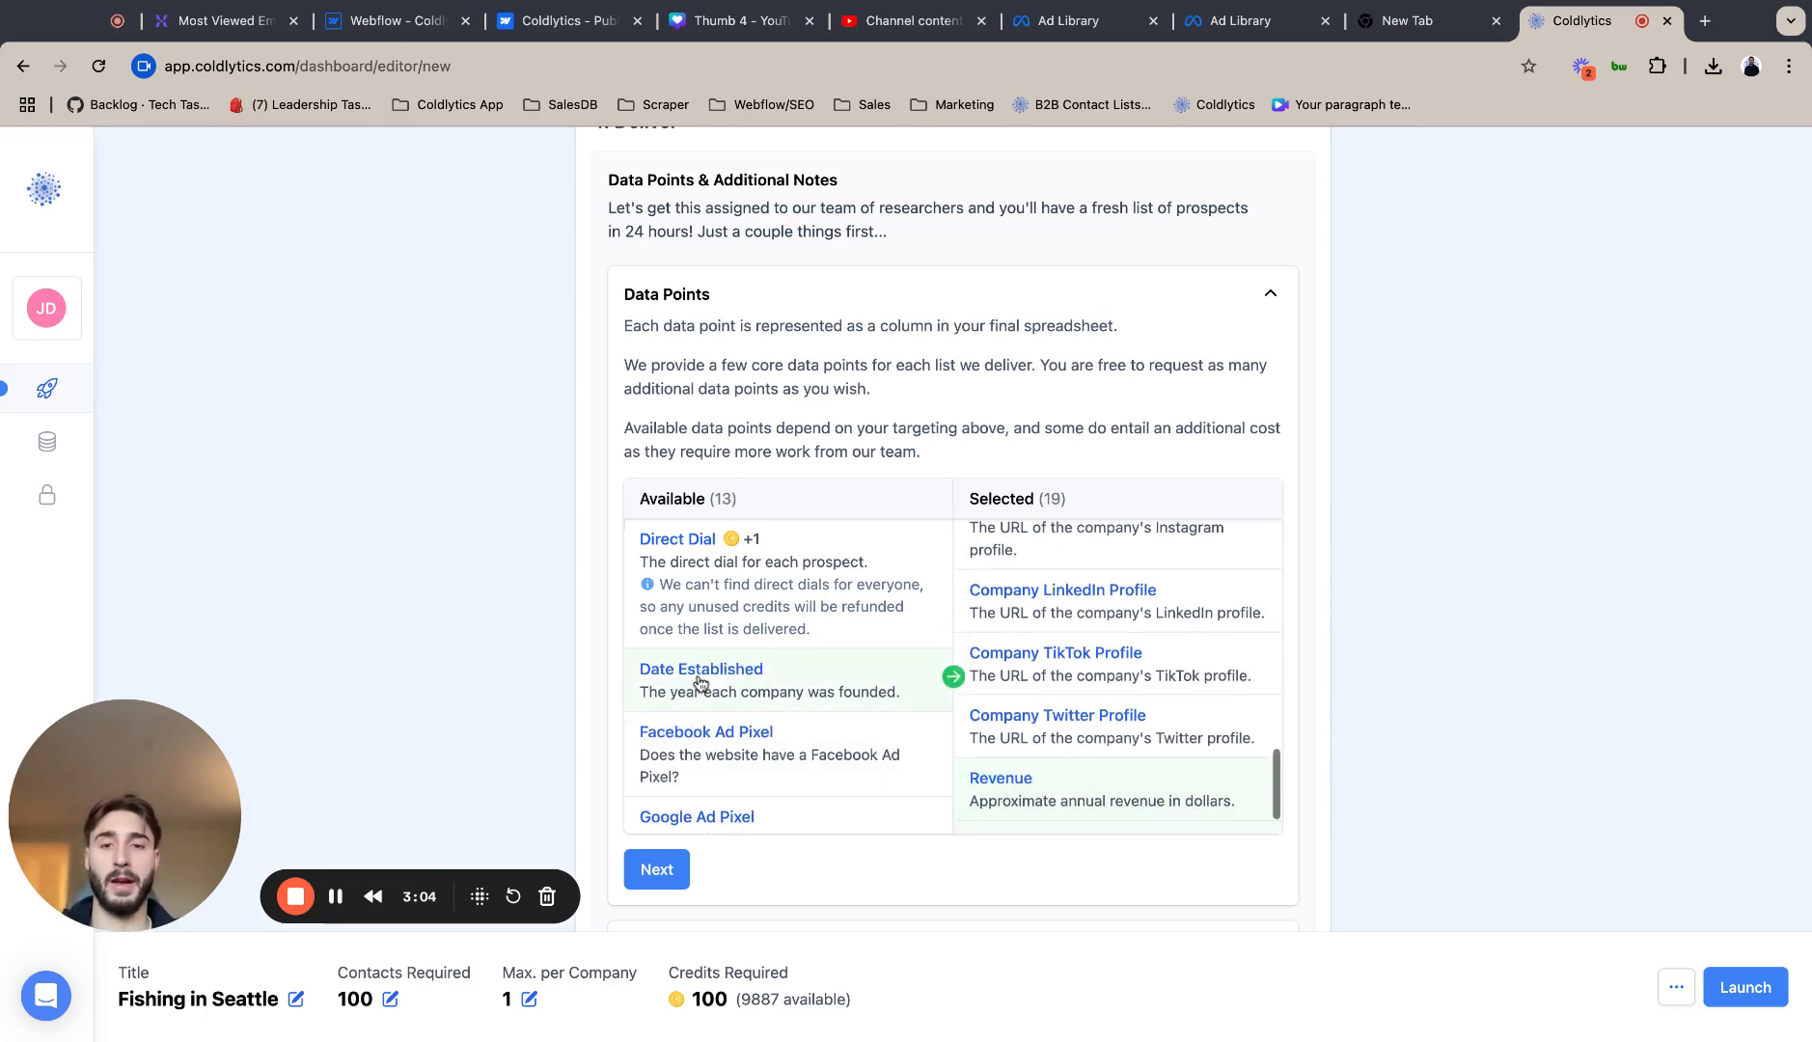
{"action": "left_click", "coordinate": [696, 685]}
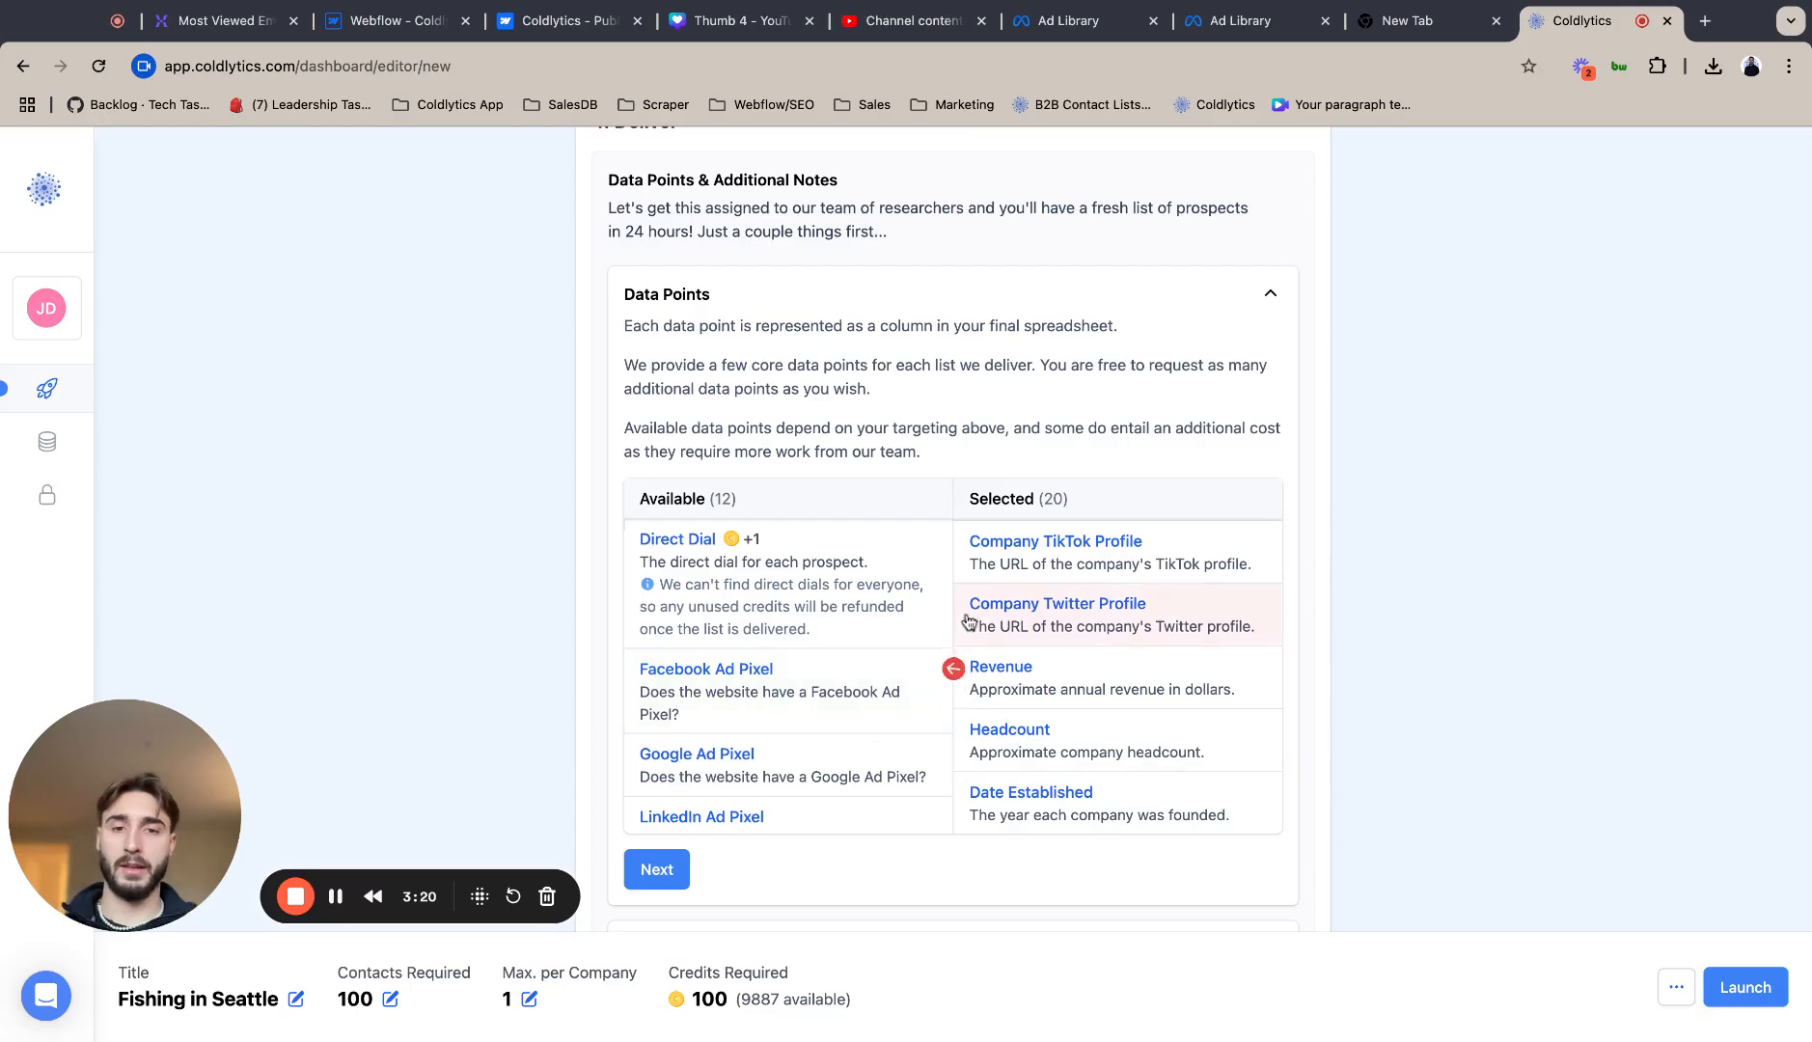
- Add the Facebook, Google, LinkedIn and TikTok ad pixels plus Google Analytics, Ecommerce, Wordpress and Page Speed to the selected data points
{"action": "left_click", "coordinate": [822, 696]}
{"action": "left_click", "coordinate": [821, 697]}
{"action": "left_click", "coordinate": [821, 699]}
{"action": "left_click", "coordinate": [821, 697]}
{"action": "left_click", "coordinate": [825, 695]}
{"action": "left_click", "coordinate": [842, 688]}
{"action": "left_click", "coordinate": [841, 689]}
{"action": "left_click", "coordinate": [842, 689]}
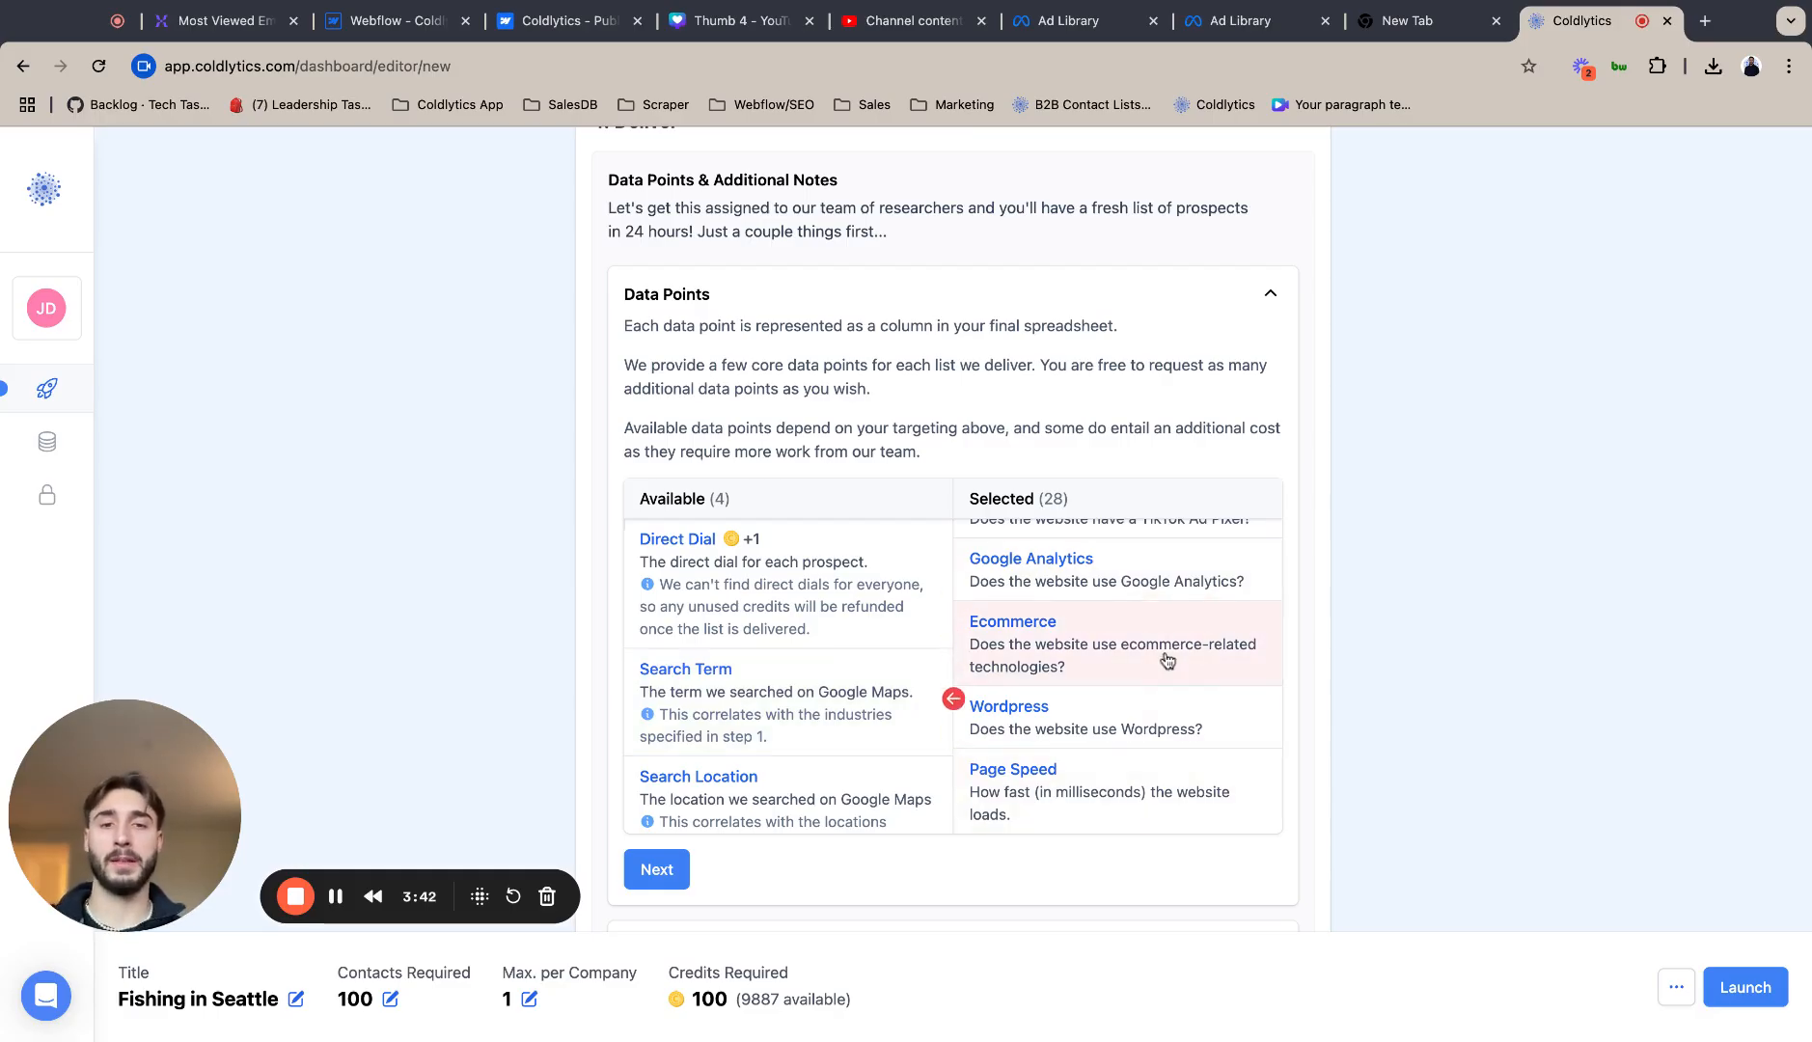
- Add Search Term, Search Location and Search Position to the selected data points
{"action": "left_click", "coordinate": [726, 714]}
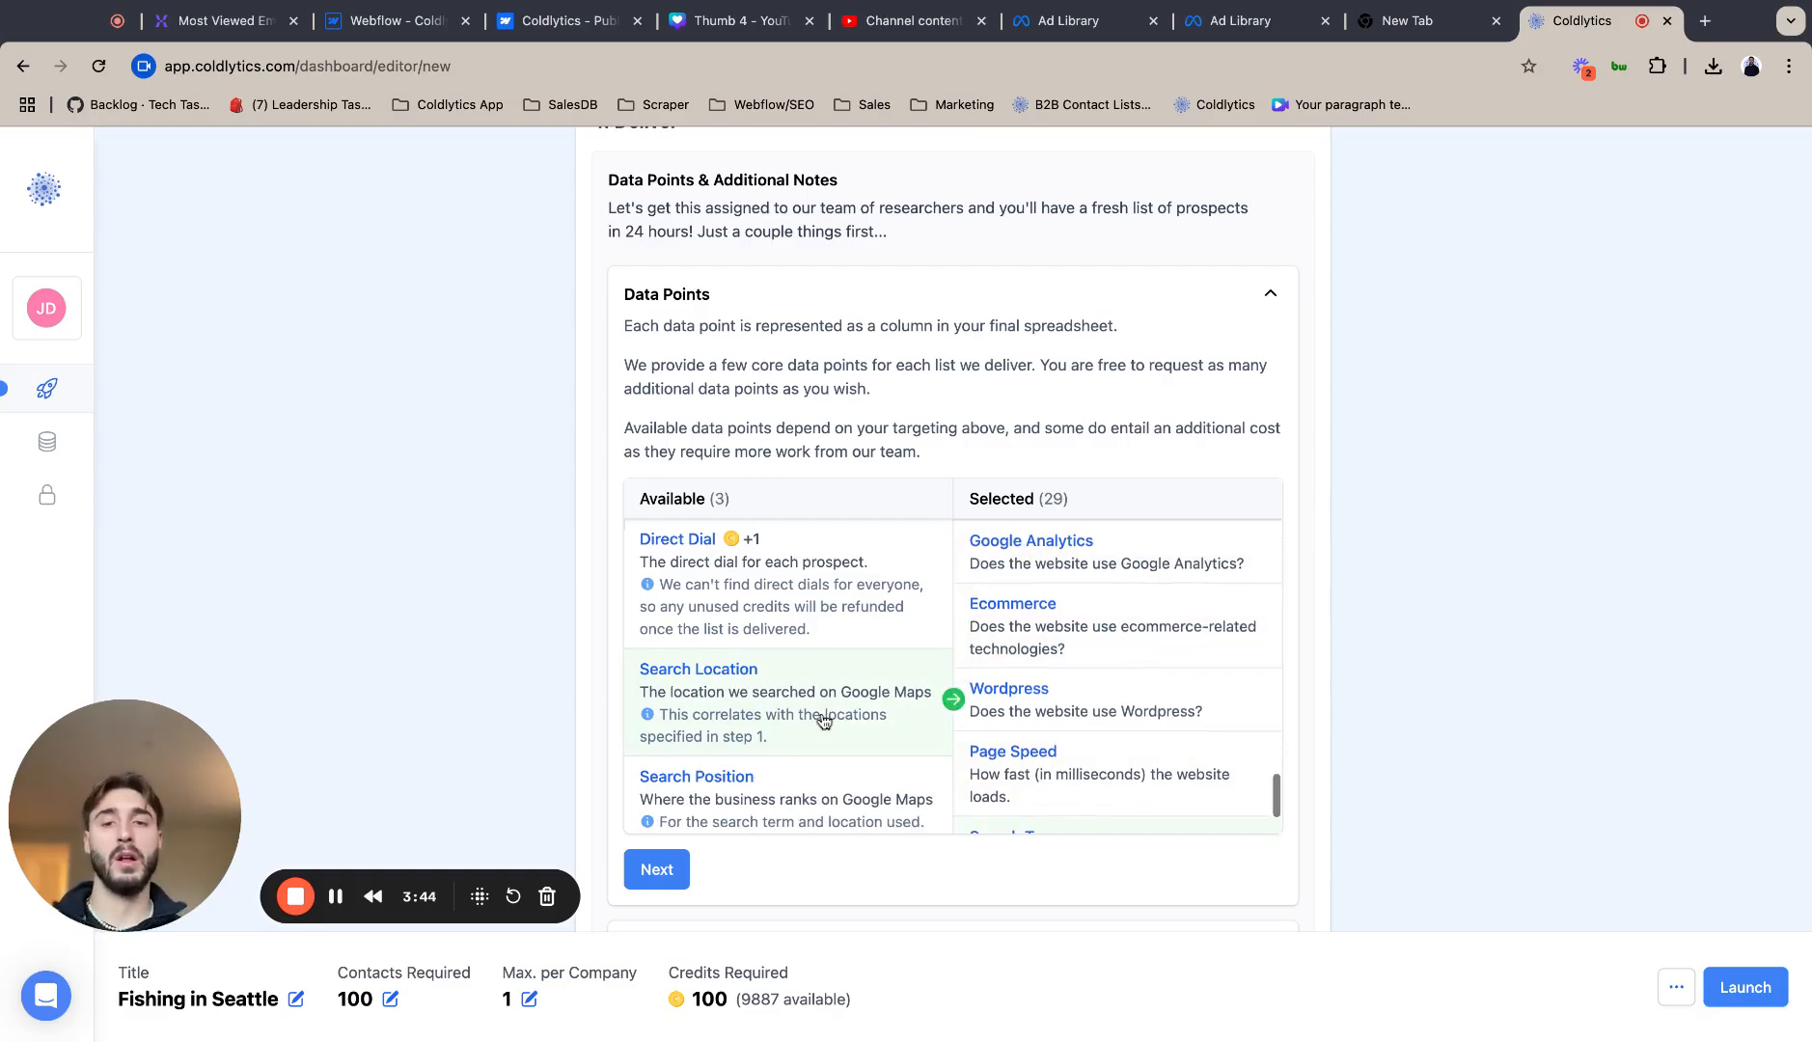
{"action": "left_click", "coordinate": [725, 708]}
{"action": "left_click", "coordinate": [727, 708]}
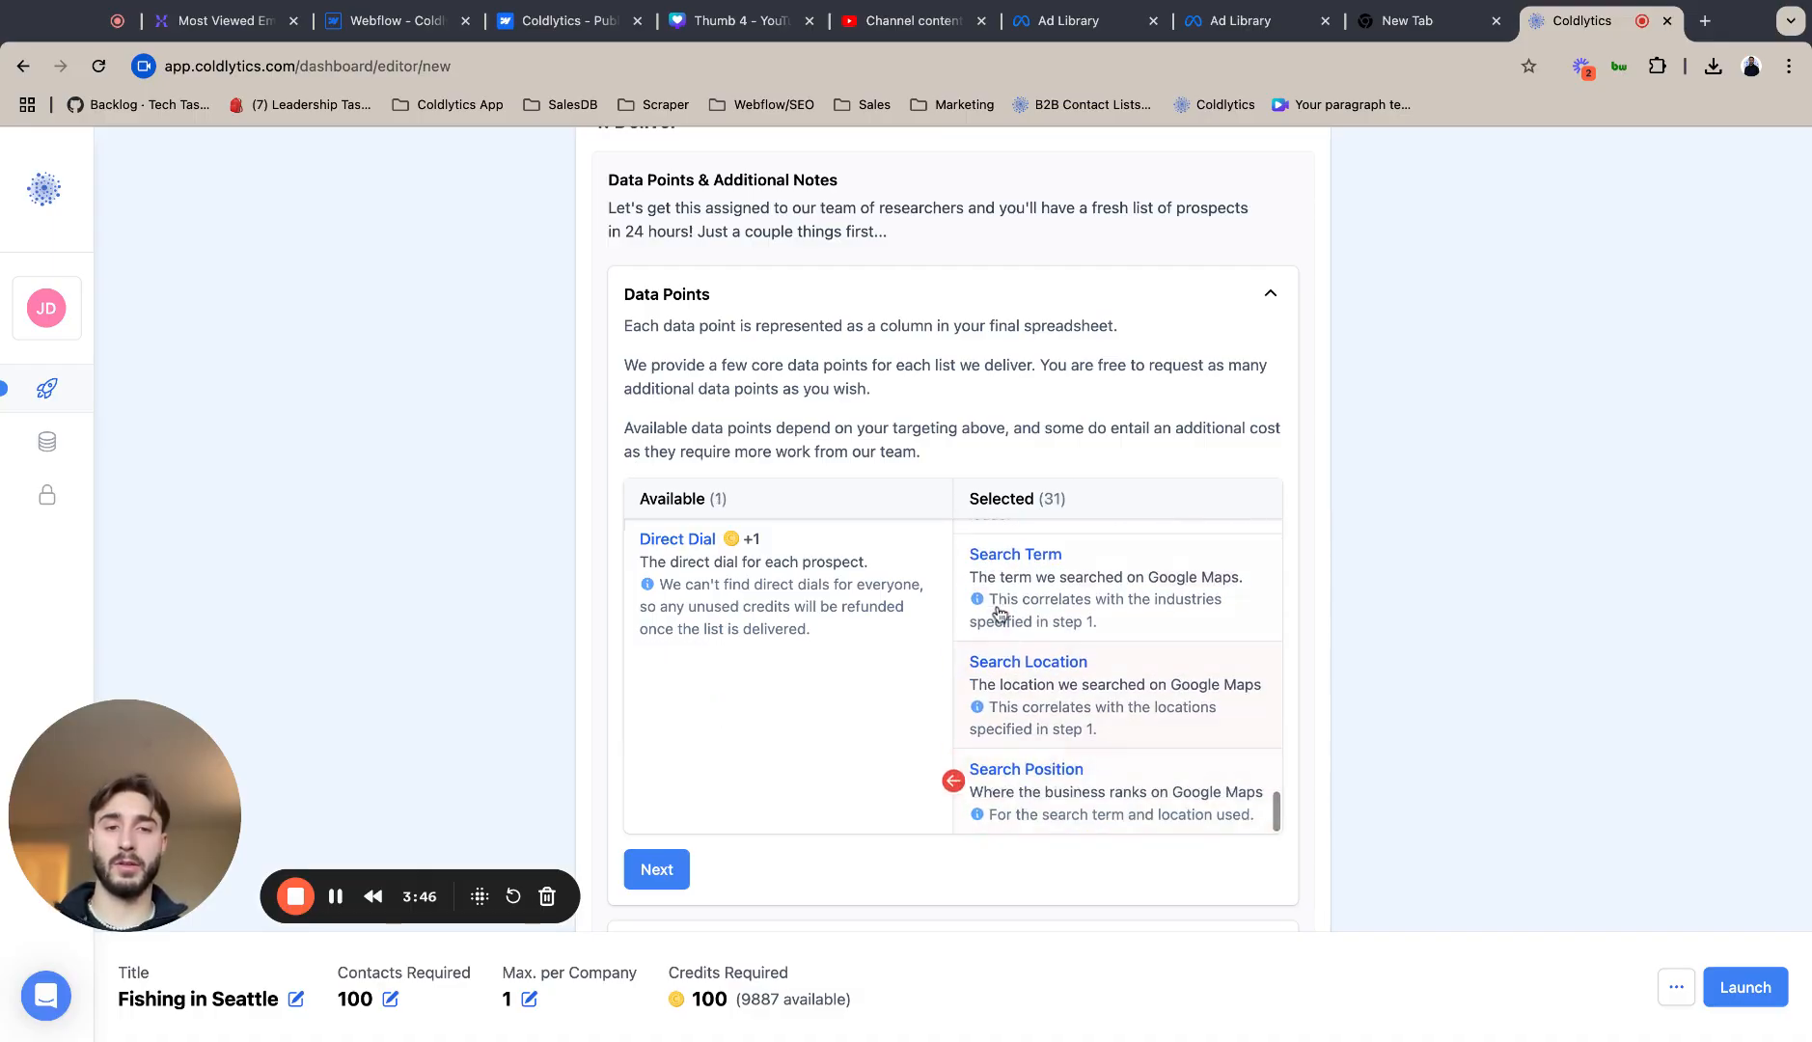
- Confirm the selected data points and finish the Deliver section with the additional notes left empty
{"action": "scroll", "coordinate": [1092, 656], "scroll_direction": "up", "scroll_amount": 2}
{"action": "scroll", "coordinate": [1094, 655], "scroll_direction": "down", "scroll_amount": 2}
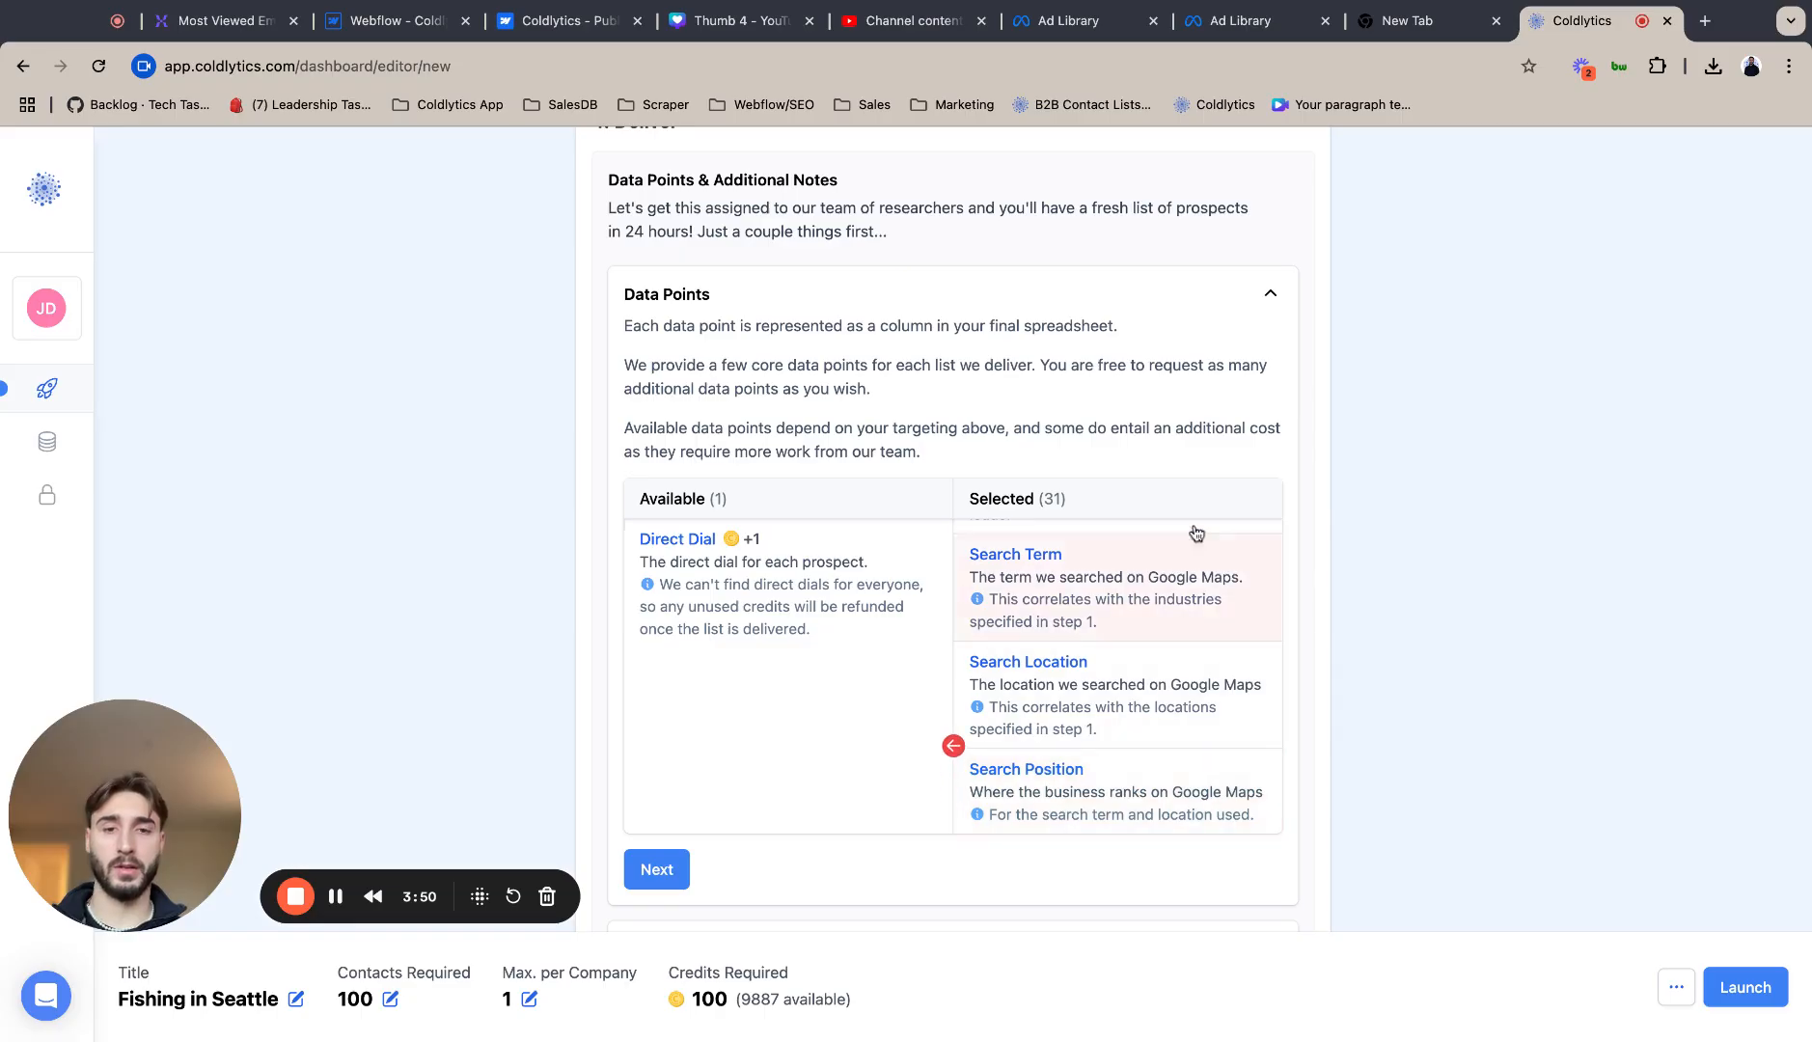
{"action": "left_click", "coordinate": [657, 869]}
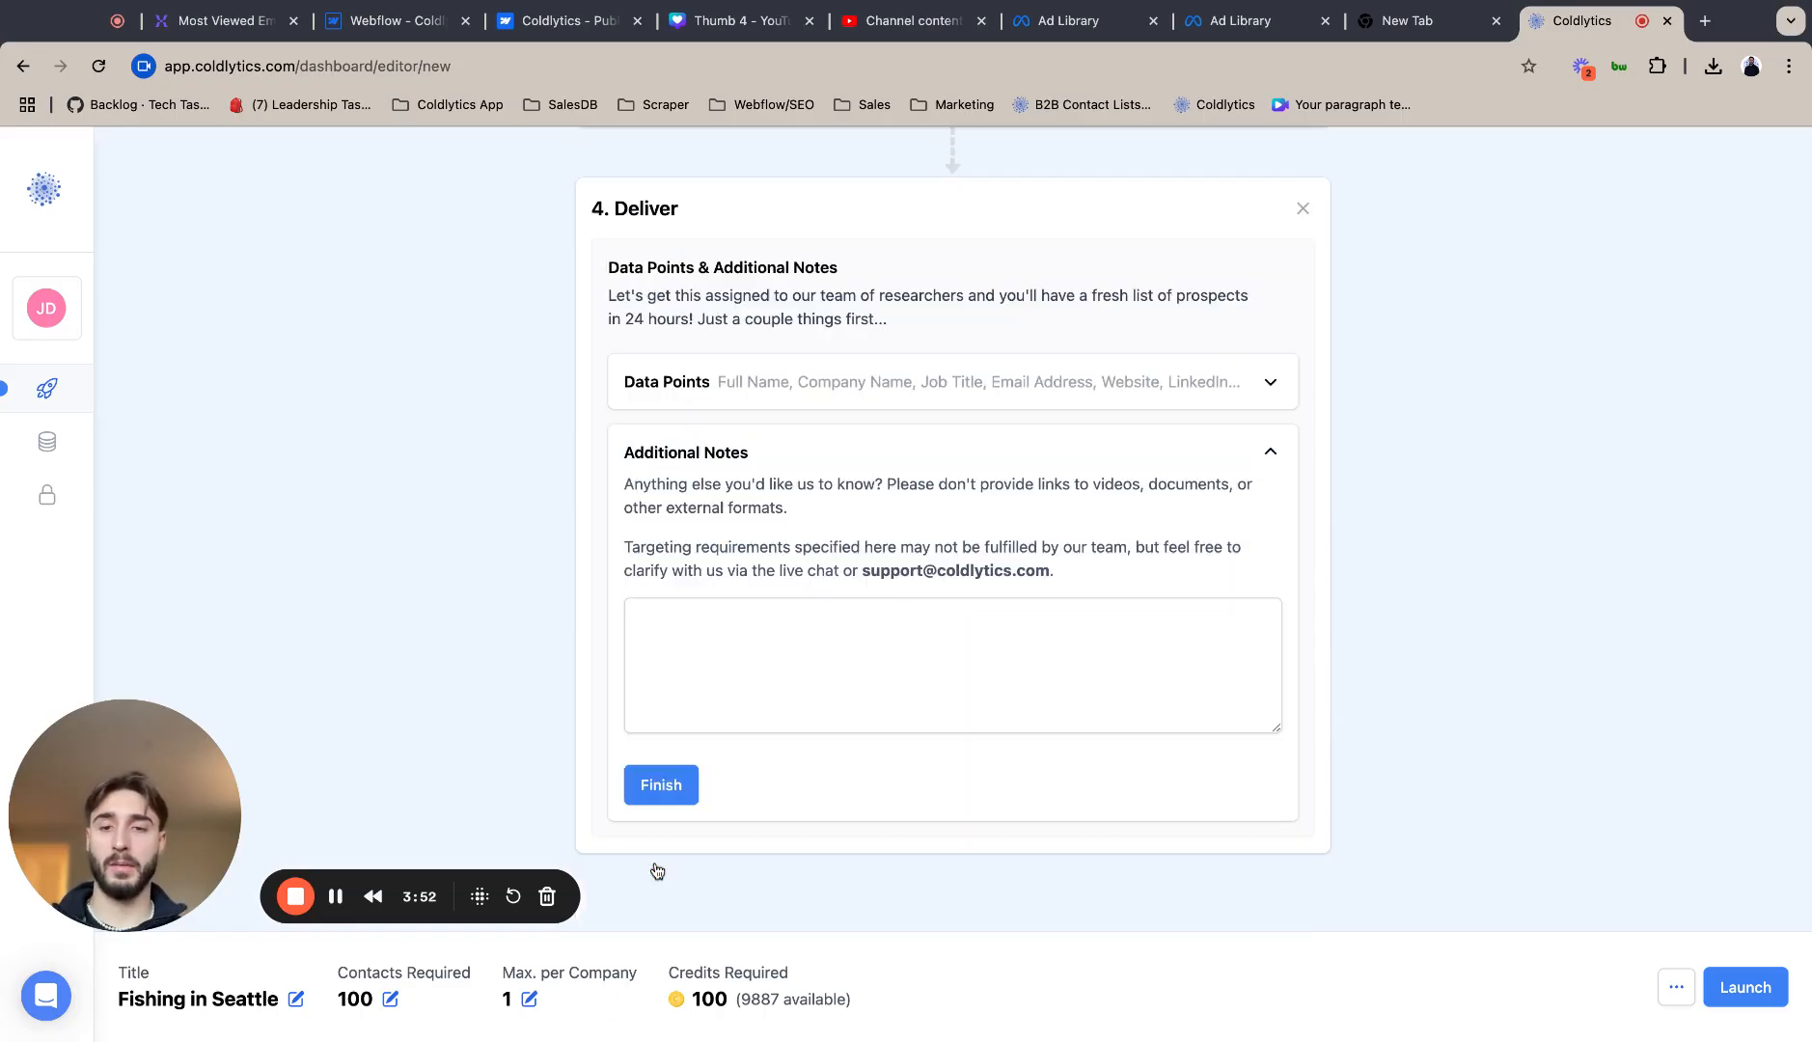
{"action": "left_click", "coordinate": [662, 785]}
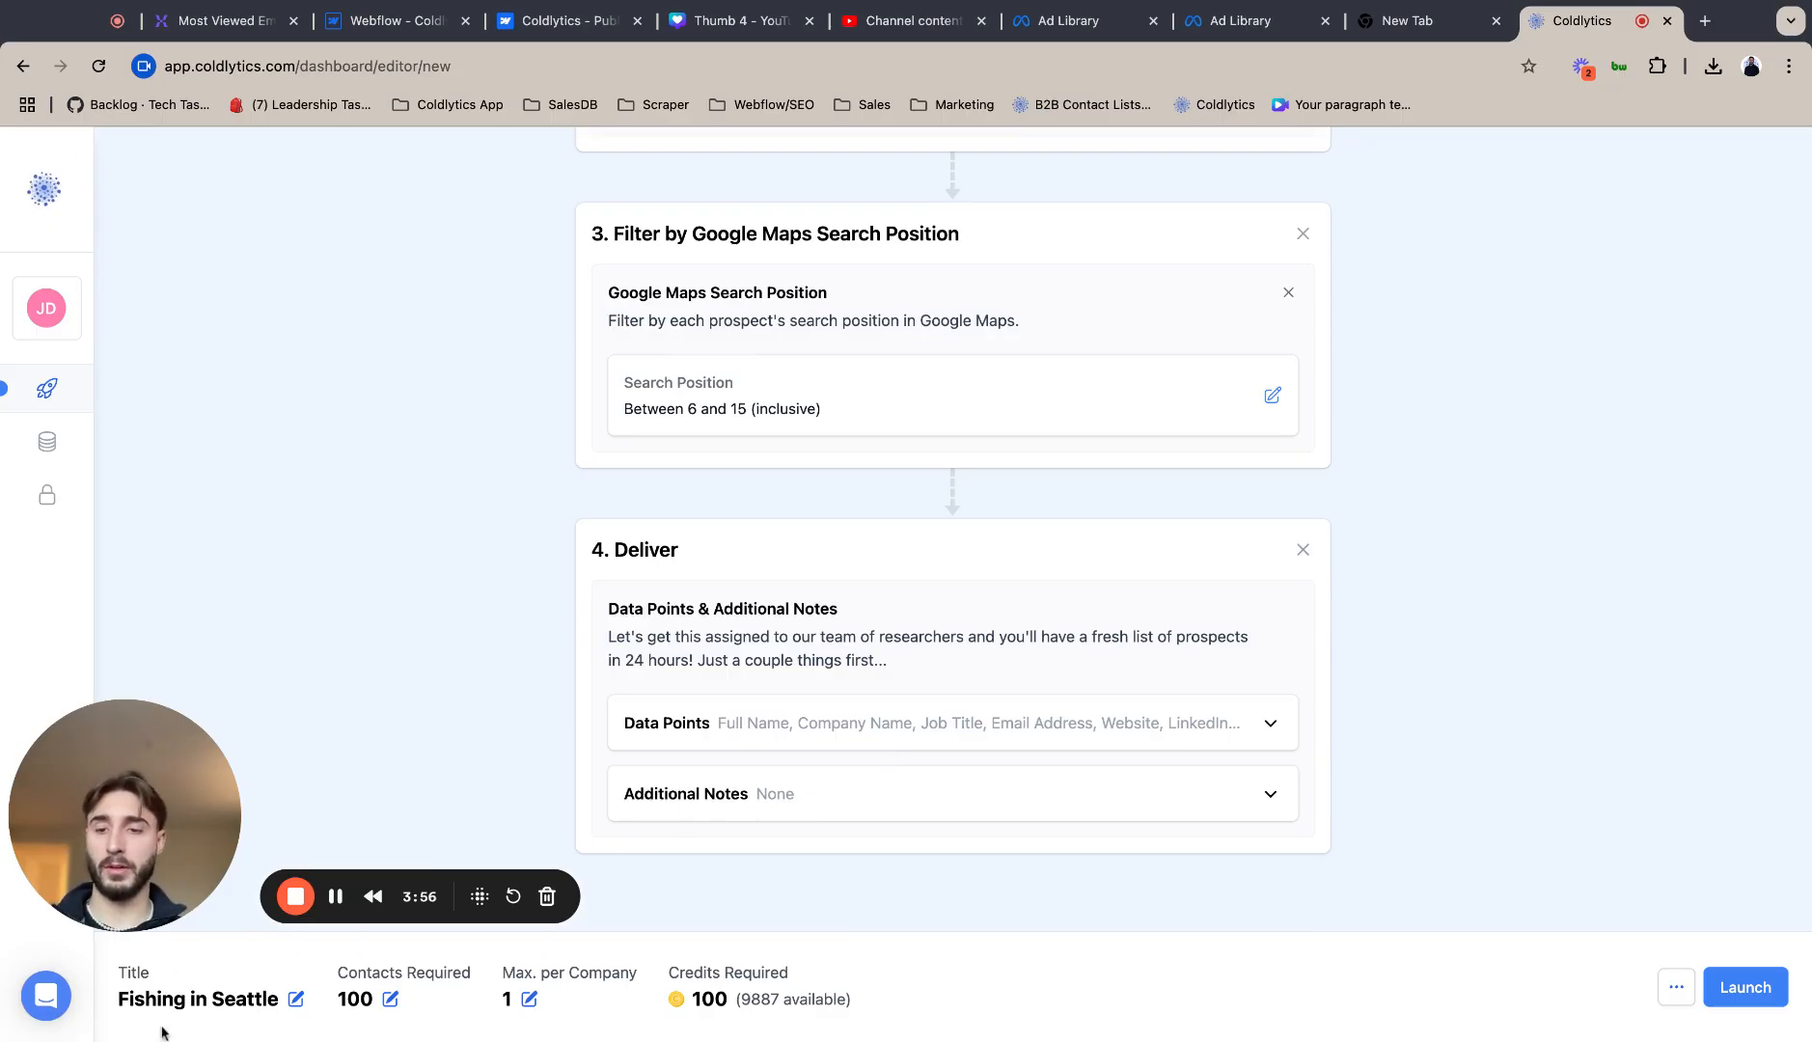
- Save the Fishing in Seattle task as a draft and reopen it from the saved drafts
{"action": "left_click", "coordinate": [1675, 986]}
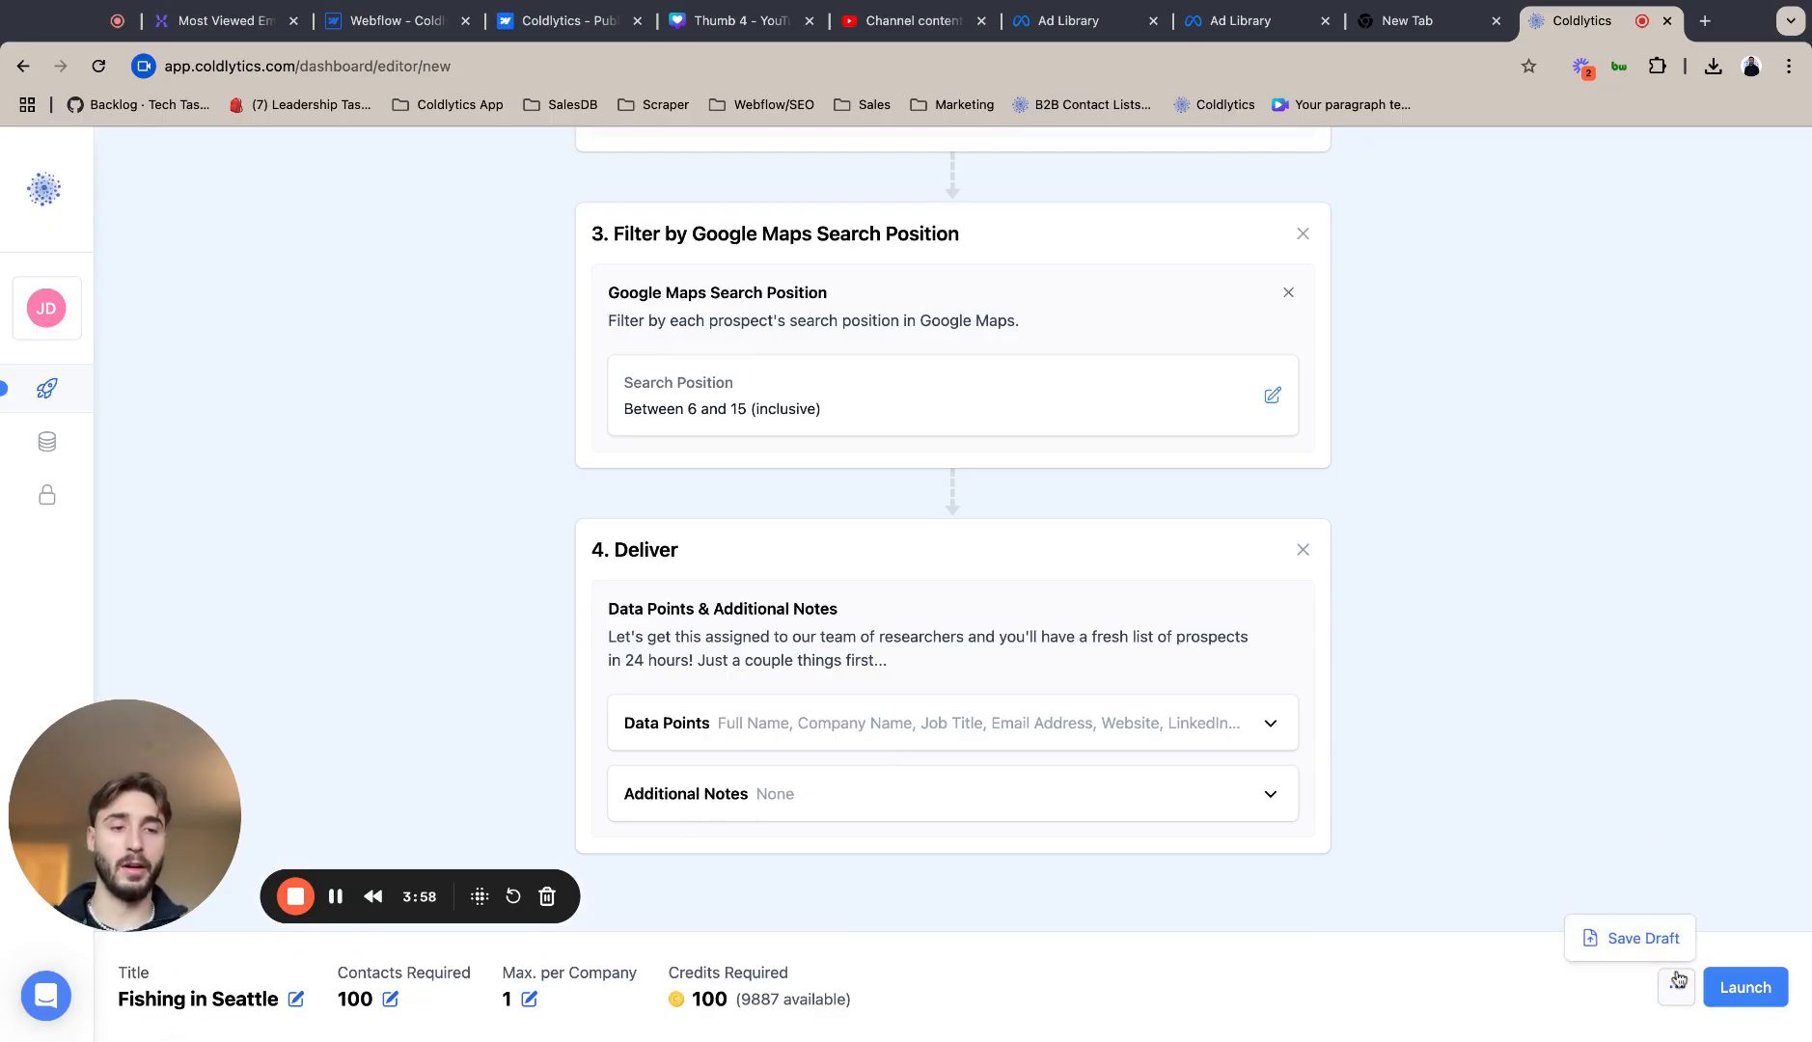
{"action": "left_click", "coordinate": [1647, 948]}
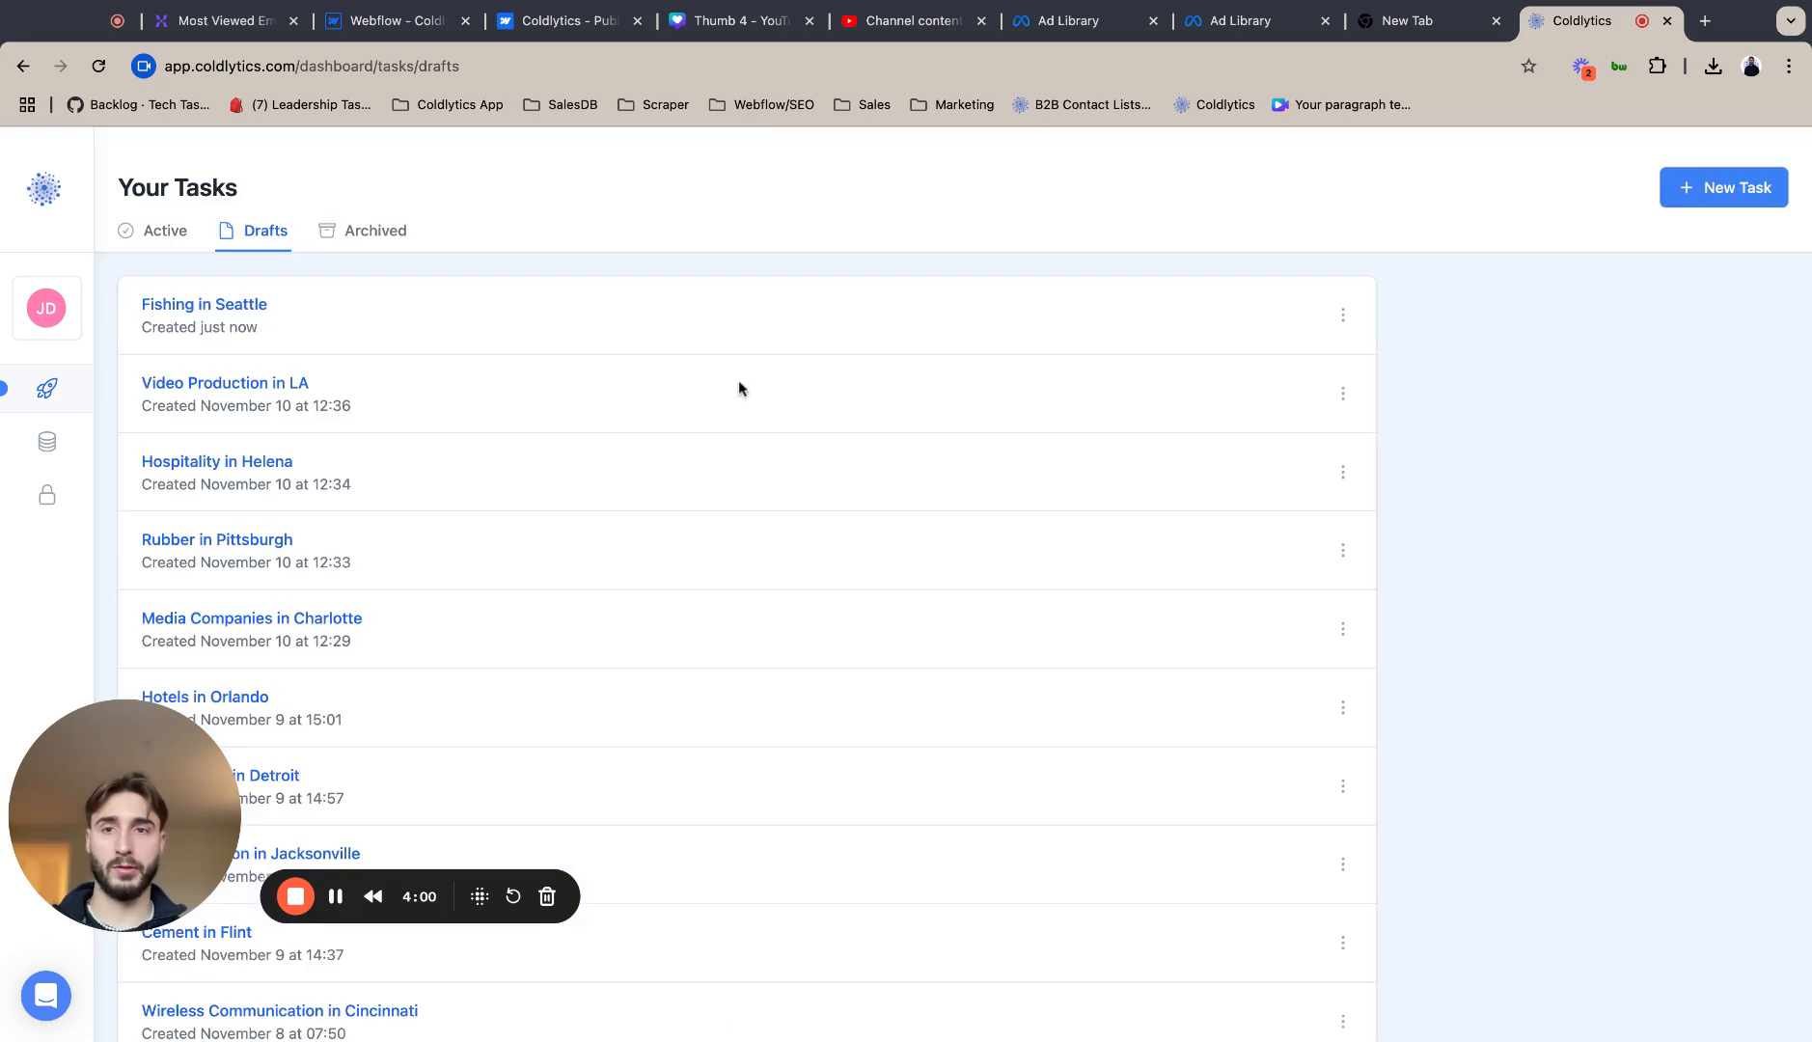
{"action": "left_click", "coordinate": [249, 309]}
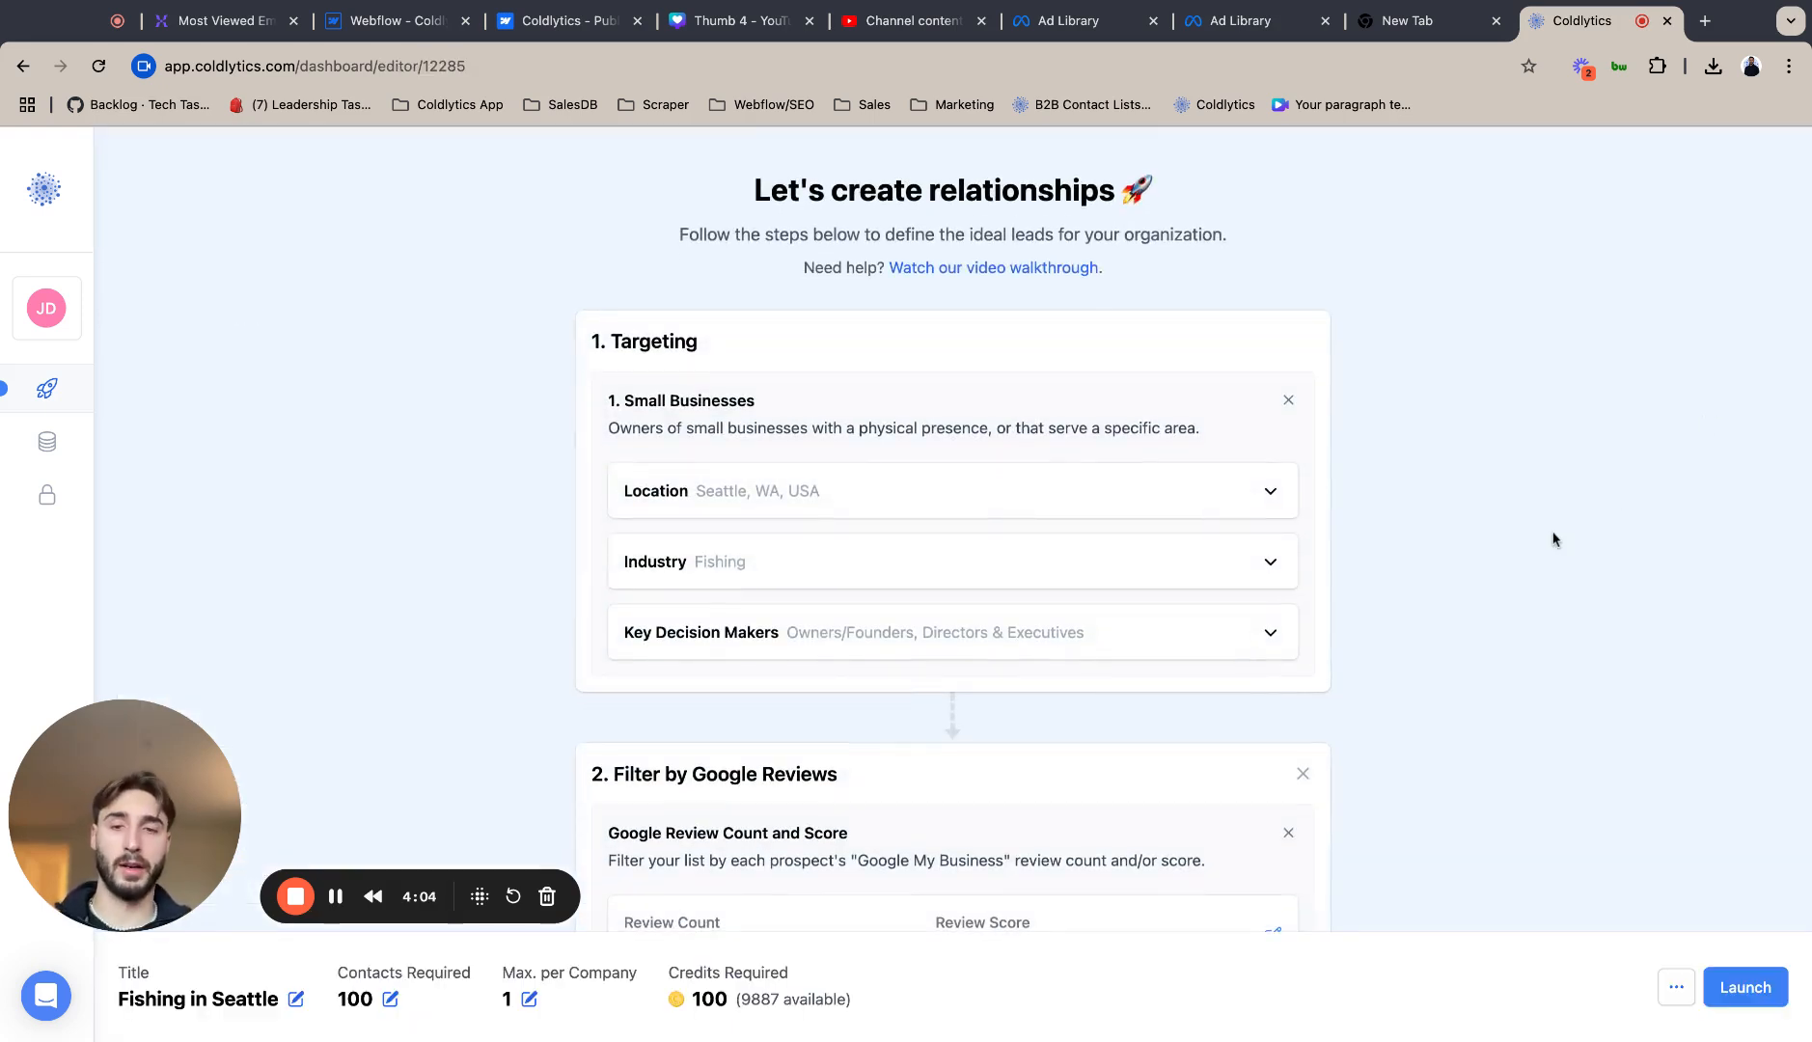
- Review the reopened Fishing in Seattle draft down to its Deliver section and launch the task
{"action": "scroll", "coordinate": [1554, 538], "scroll_direction": "down", "scroll_amount": 5}
{"action": "scroll", "coordinate": [953, 531], "scroll_direction": "down", "scroll_amount": 4}
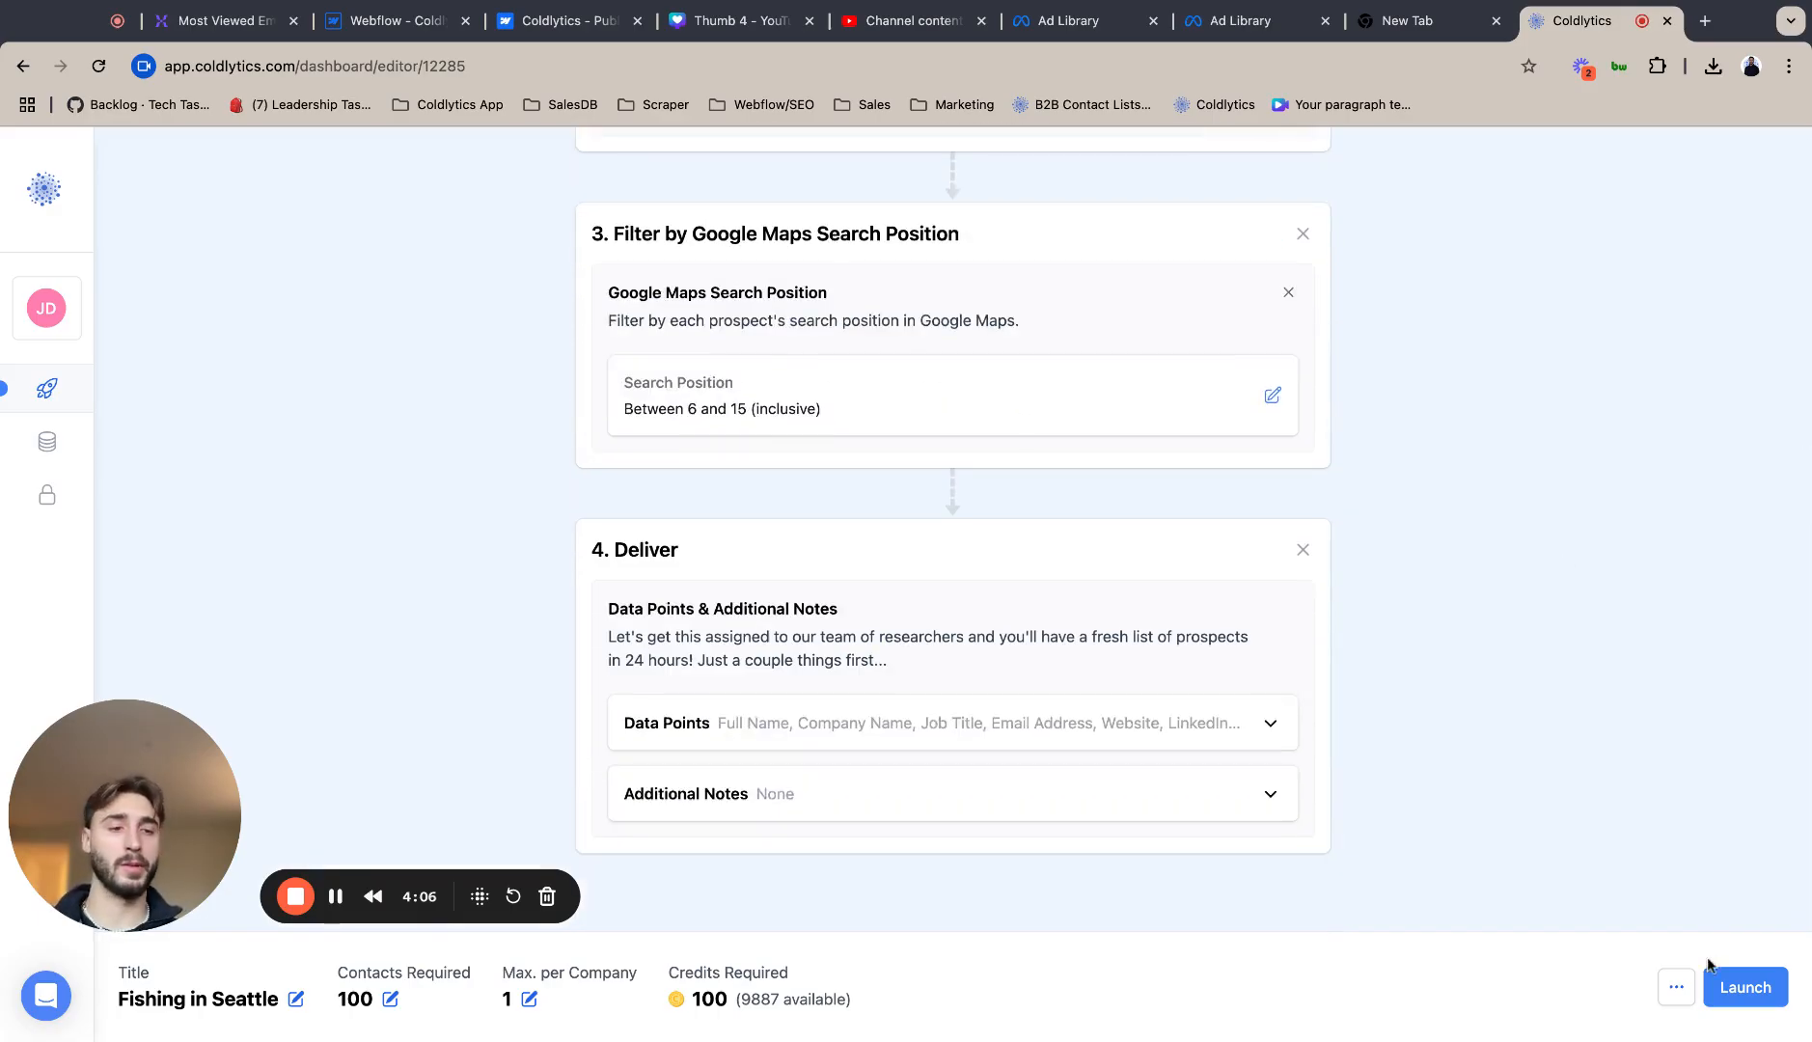
{"action": "left_click", "coordinate": [1734, 991]}
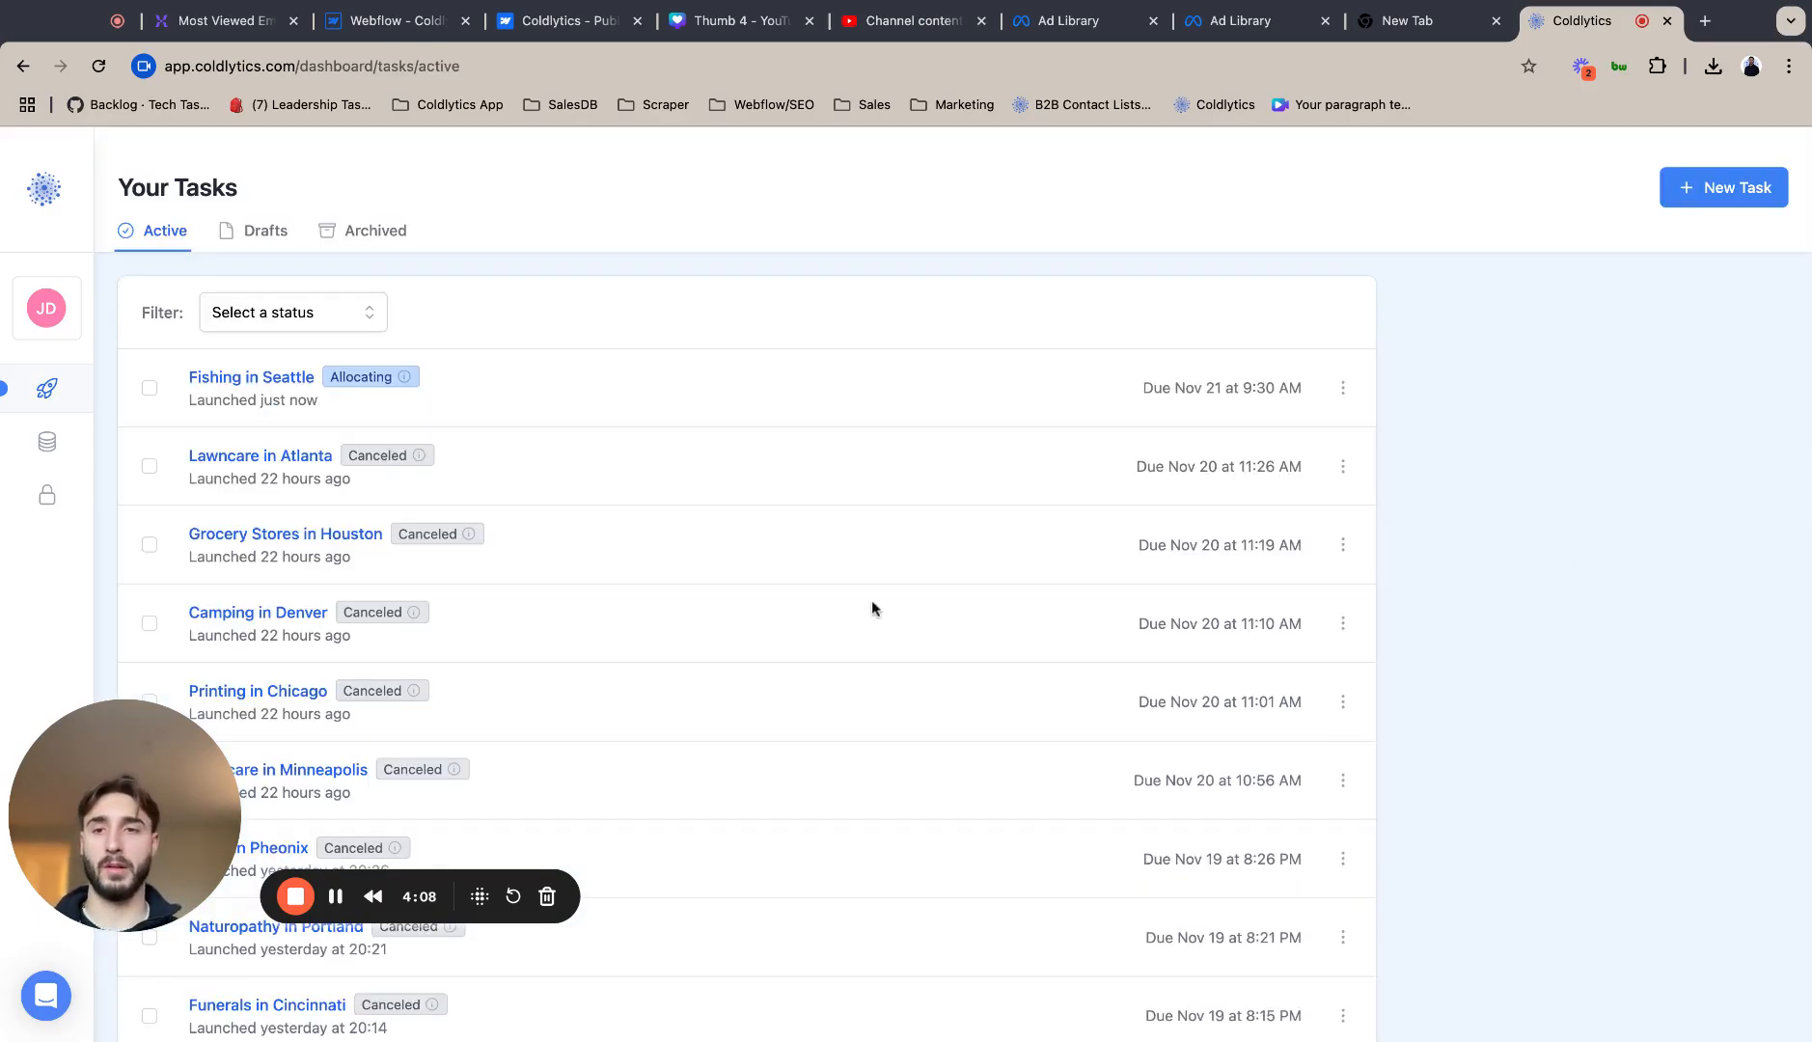